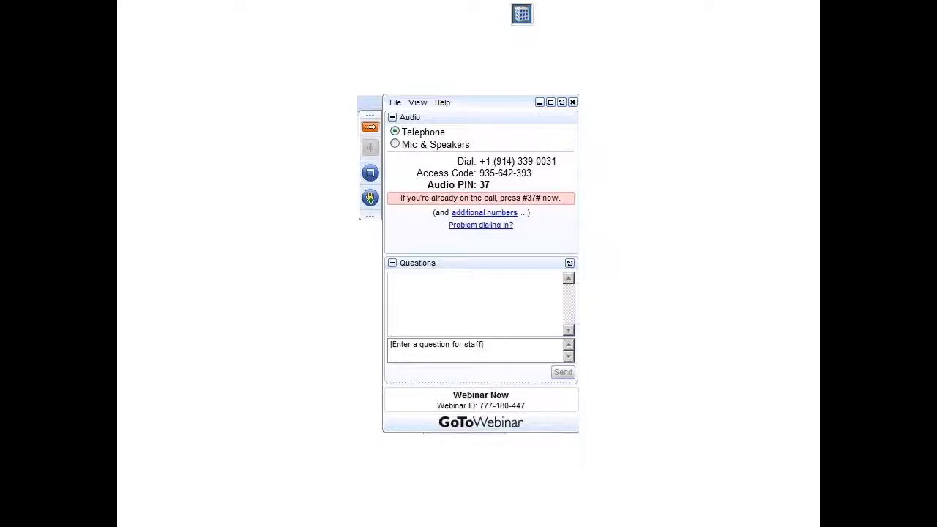
- End the GTWOpener slideshow to return to the presentation's editing view
{"action": "key", "text": "Escape"}
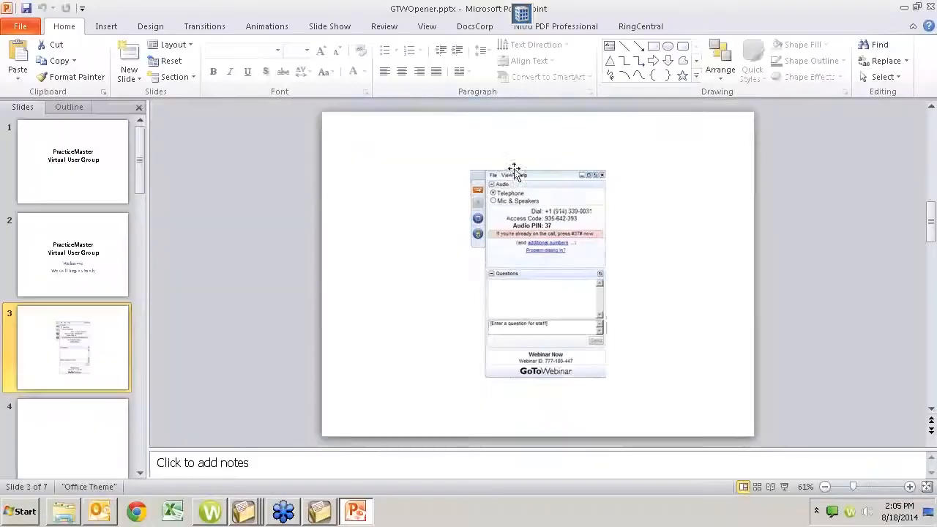
- Close the GTWOpener presentation and the Docs folder window
{"action": "left_click", "coordinate": [931, 6]}
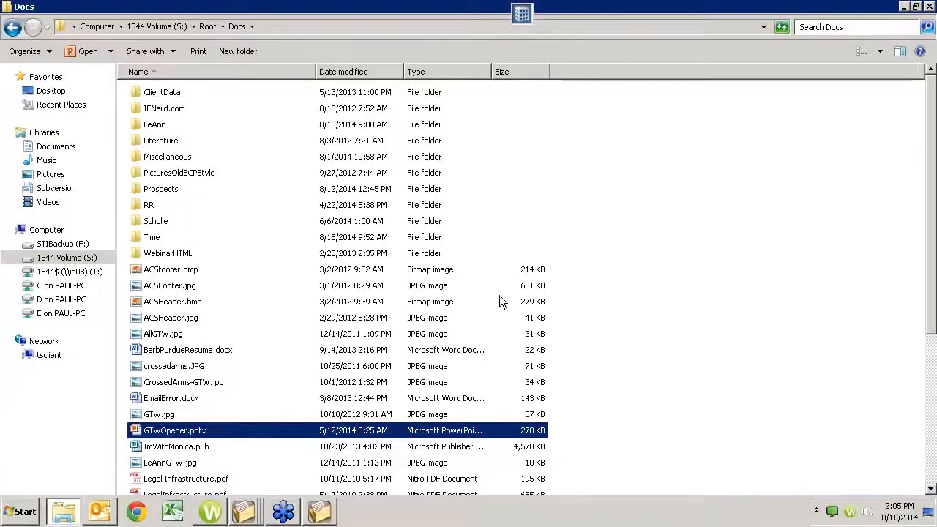
{"action": "left_click", "coordinate": [930, 6]}
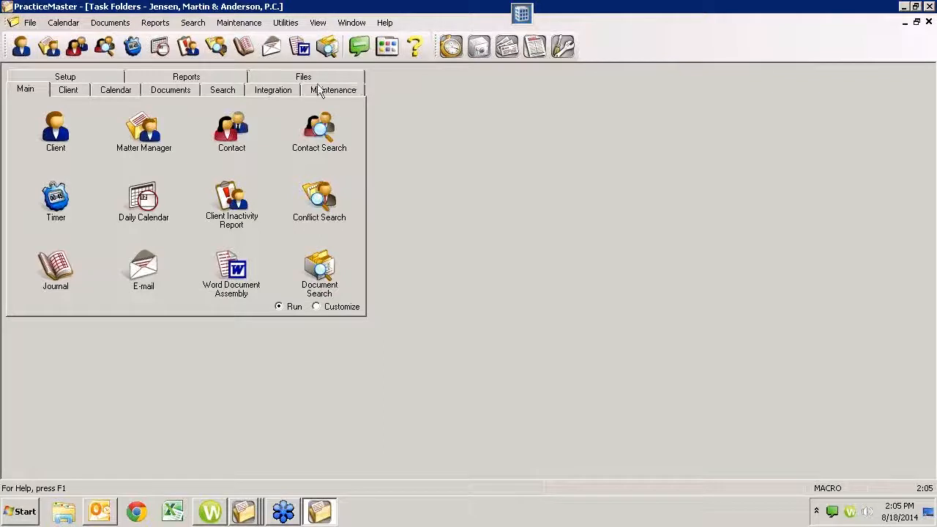
- Open Calendar > Holidays by Venue to show the Standard Holidays venue
{"action": "left_click", "coordinate": [63, 24]}
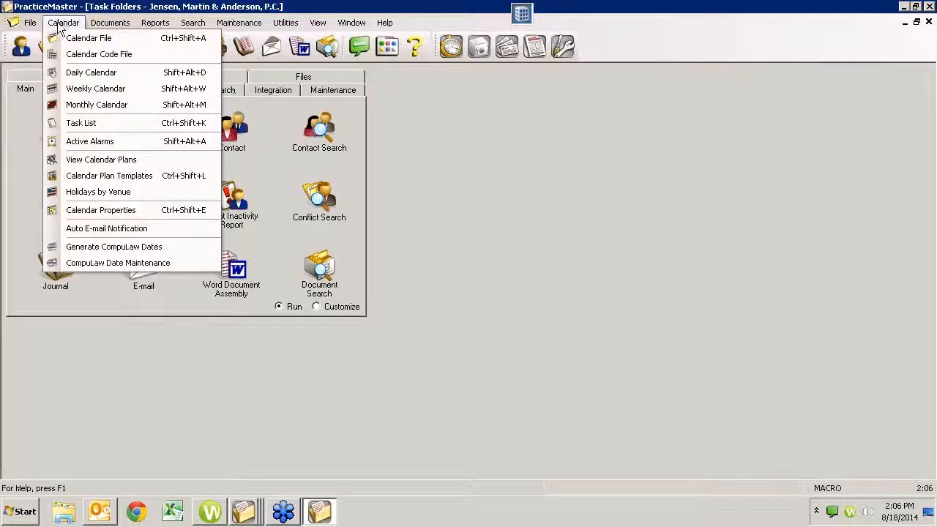
{"action": "left_click", "coordinate": [94, 193]}
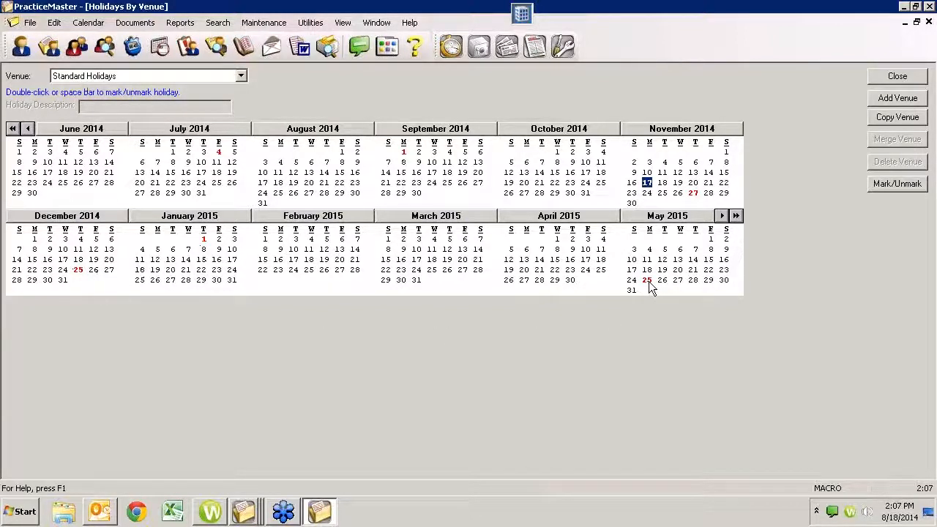
{"action": "left_click", "coordinate": [538, 183]}
{"action": "left_click", "coordinate": [242, 77]}
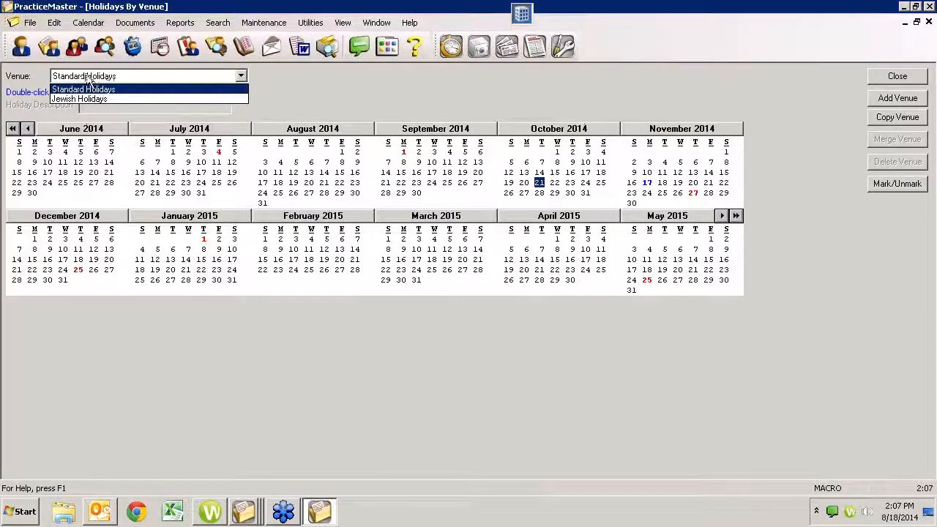
{"action": "left_click", "coordinate": [292, 76]}
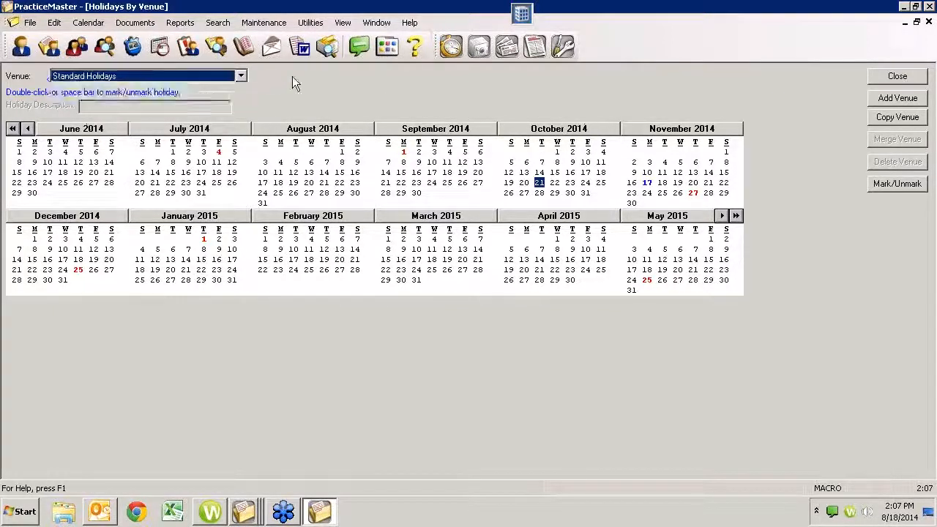
{"action": "left_click", "coordinate": [709, 193]}
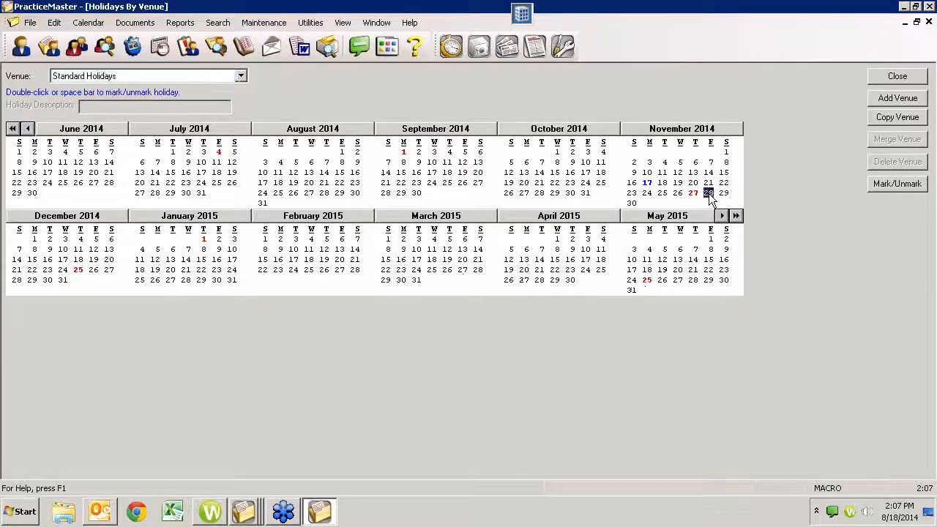
{"action": "left_click", "coordinate": [725, 193]}
{"action": "left_click", "coordinate": [707, 193]}
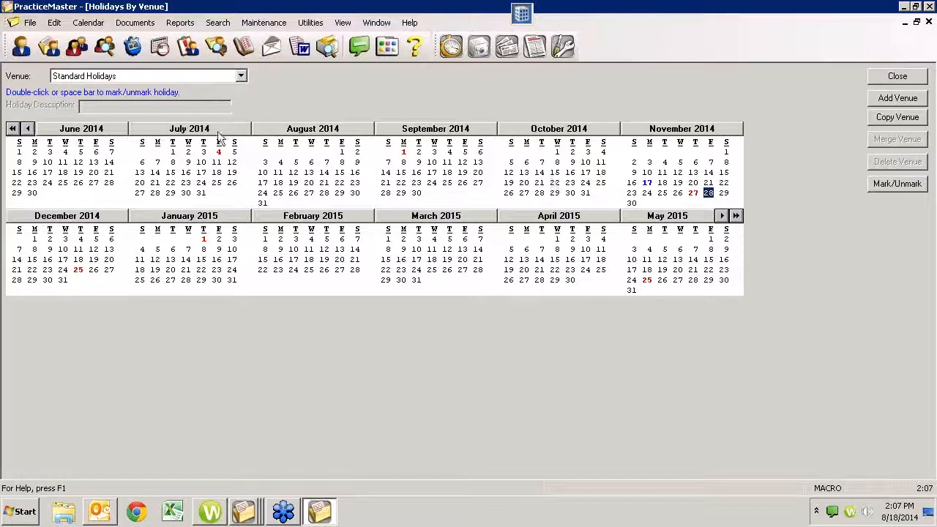
- Mark November 28, 2014 as a holiday with the description 'Day After Thansgivin'
{"action": "double_click", "coordinate": [708, 196]}
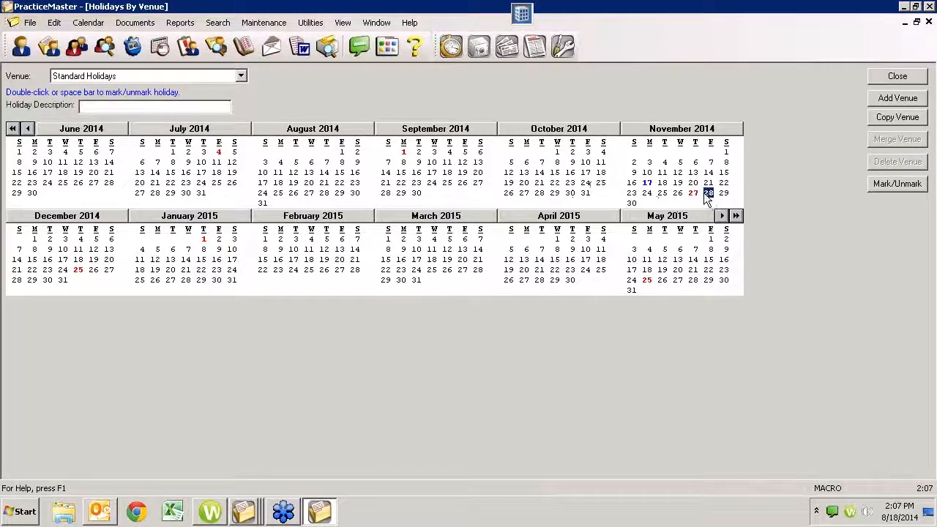
{"action": "left_click", "coordinate": [92, 107]}
{"action": "type", "text": "Day After Thansgivin"}
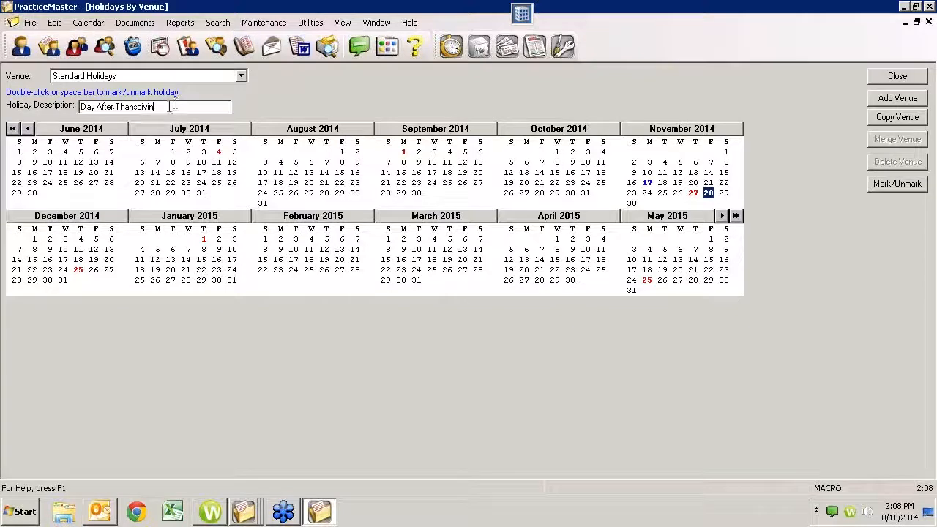
{"action": "left_click_drag", "start_coordinate": [169, 107], "coordinate": [70, 96]}
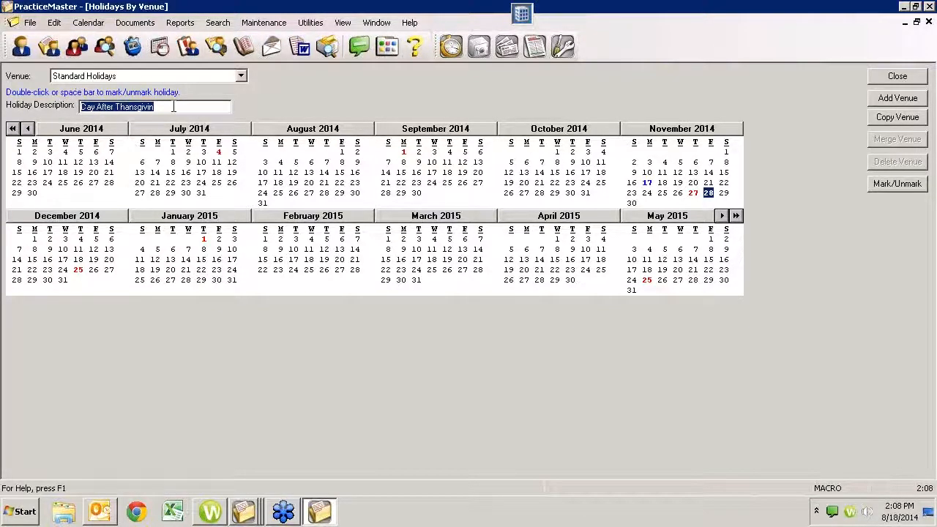
{"action": "left_click_drag", "start_coordinate": [165, 107], "coordinate": [71, 101]}
{"action": "left_click_drag", "start_coordinate": [164, 107], "coordinate": [69, 100]}
- Mark December 26, 2014 as a holiday and place the cursor in its description field
{"action": "left_click", "coordinate": [94, 271]}
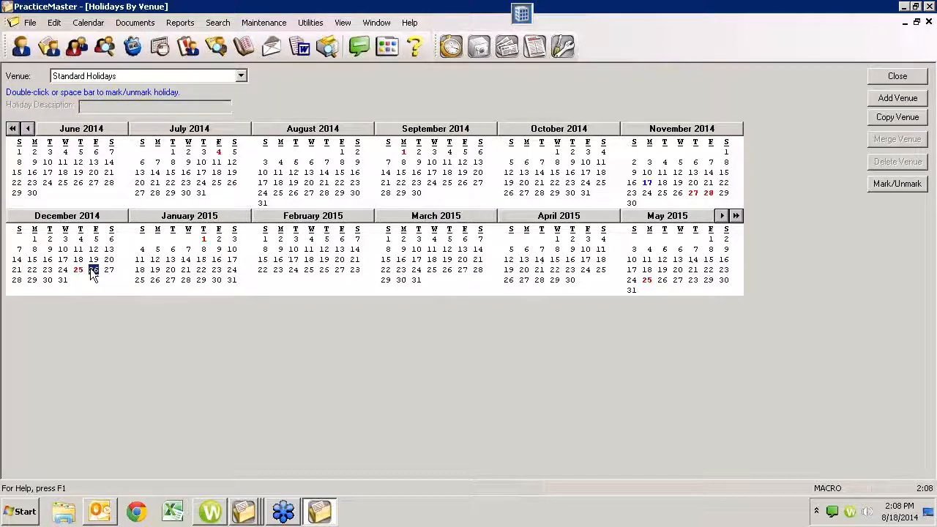
{"action": "double_click", "coordinate": [93, 271]}
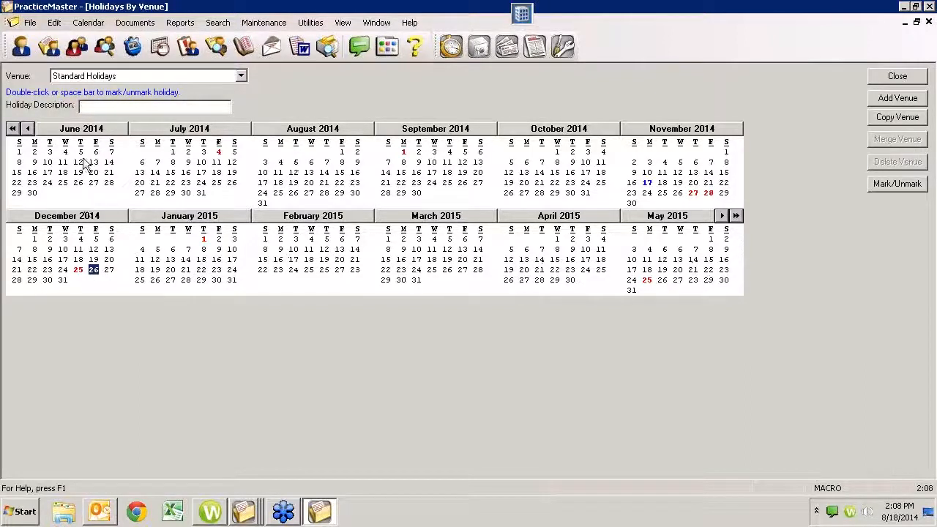
{"action": "left_click", "coordinate": [90, 106]}
- Save the holiday changes and reopen the Holidays By Venue calendar
{"action": "left_click", "coordinate": [897, 76]}
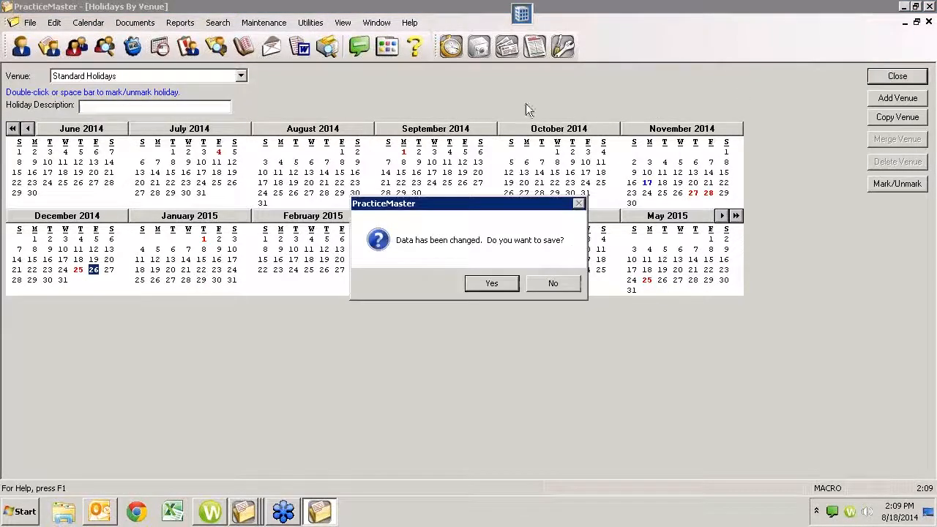
{"action": "left_click", "coordinate": [480, 284]}
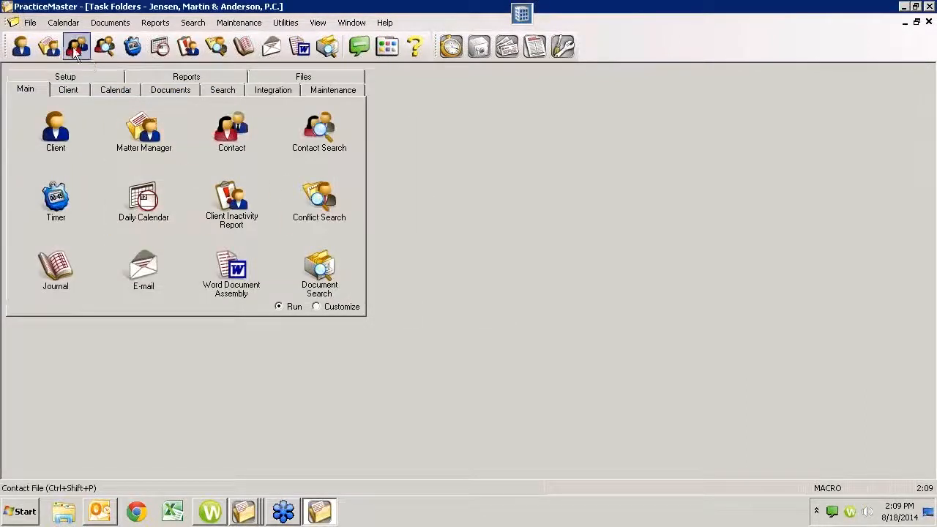
{"action": "left_click", "coordinate": [63, 22]}
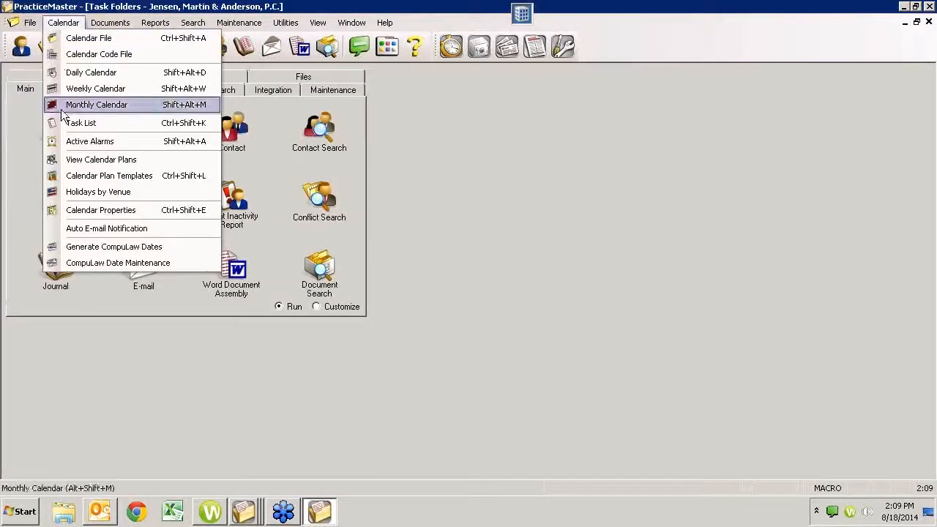
{"action": "left_click", "coordinate": [77, 192]}
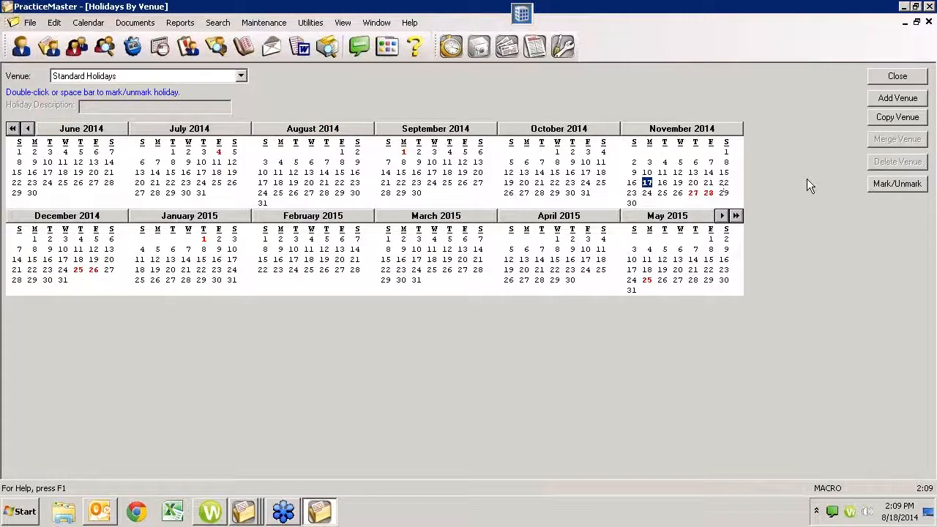
- Add a new venue named 'Jewish Holiday 2'
{"action": "left_click", "coordinate": [881, 98]}
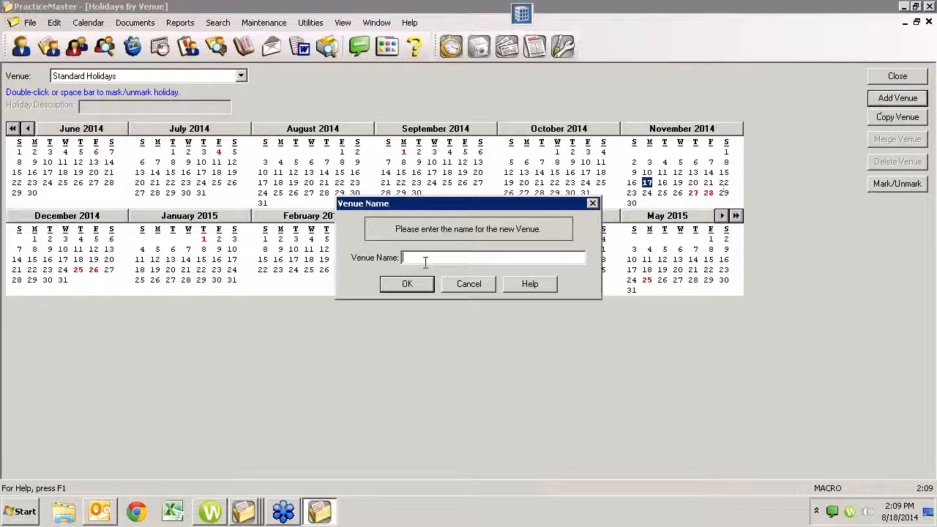
{"action": "type", "text": "Jewish Holiday 2"}
{"action": "left_click", "coordinate": [407, 284]}
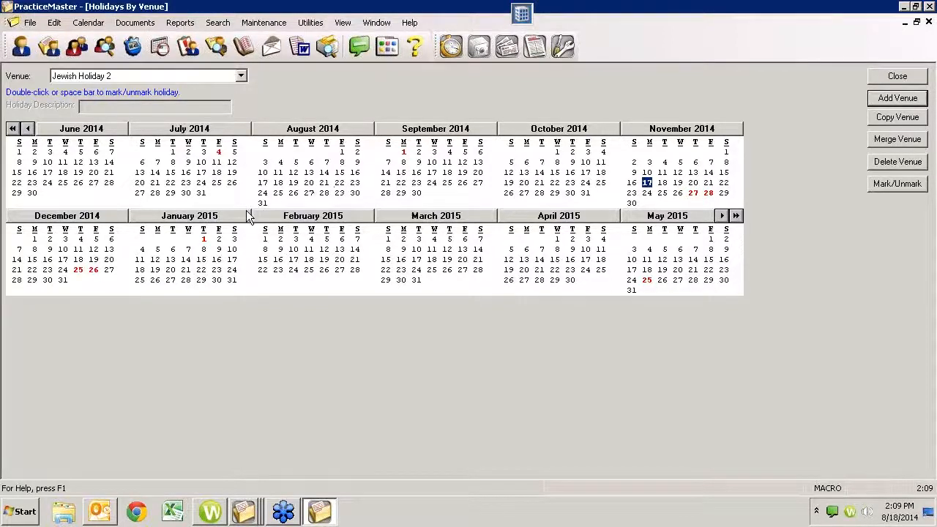
- Unmark December 25, December 26, January 1 and May 25 in the Jewish Holiday 2 venue
{"action": "left_click", "coordinate": [94, 271]}
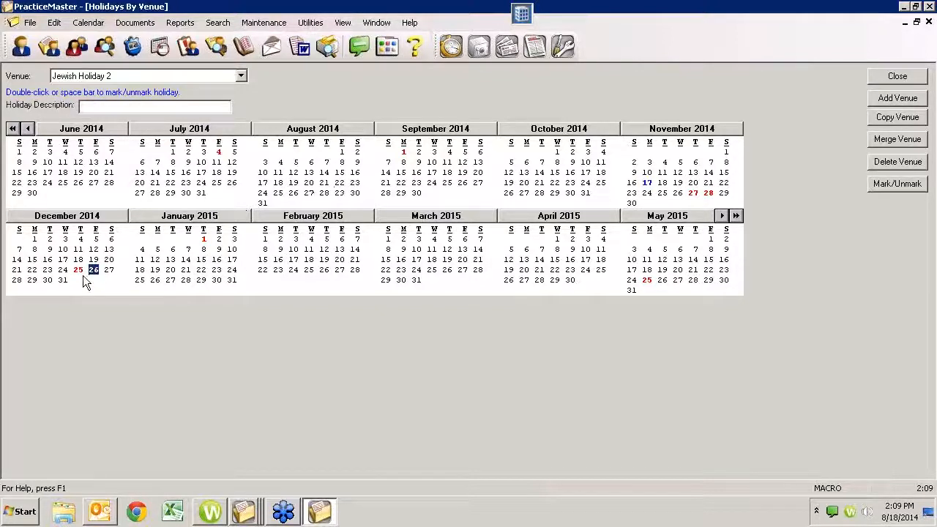
{"action": "left_click", "coordinate": [79, 271]}
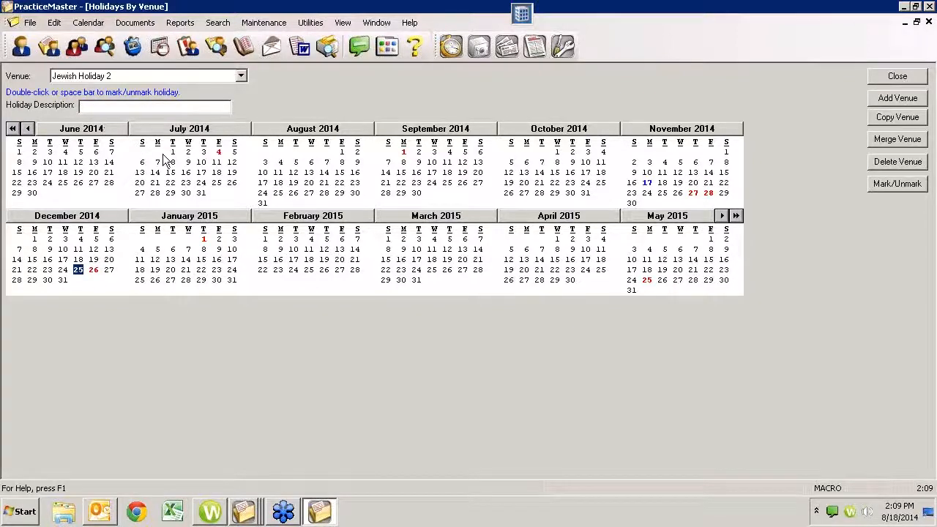
{"action": "left_click", "coordinate": [218, 151]}
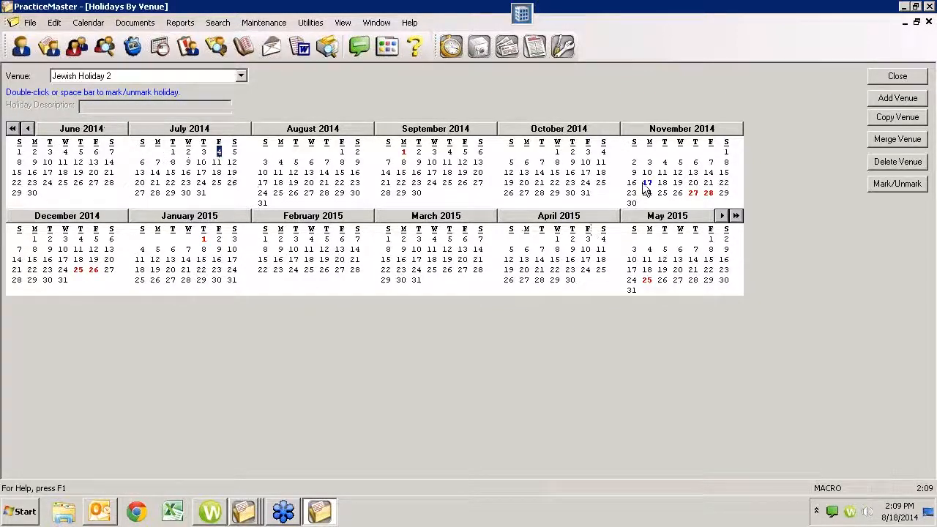
{"action": "left_click", "coordinate": [693, 193]}
{"action": "left_click", "coordinate": [77, 270]}
{"action": "double_click", "coordinate": [78, 270]}
{"action": "double_click", "coordinate": [95, 271]}
{"action": "left_click", "coordinate": [204, 239]}
{"action": "double_click", "coordinate": [205, 240]}
{"action": "double_click", "coordinate": [647, 280]}
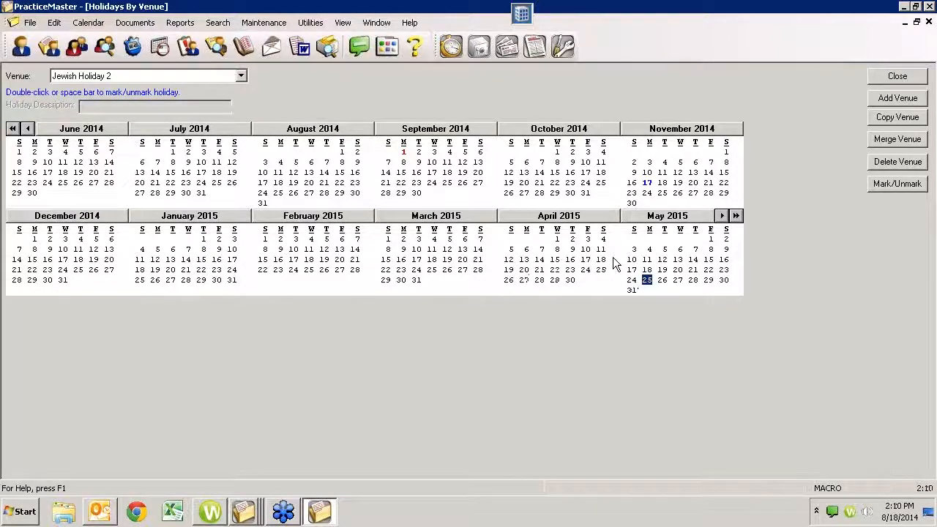
- Mark December 16 through 24, 2014 as holidays in Jewish Holiday 2
{"action": "left_click", "coordinate": [47, 259]}
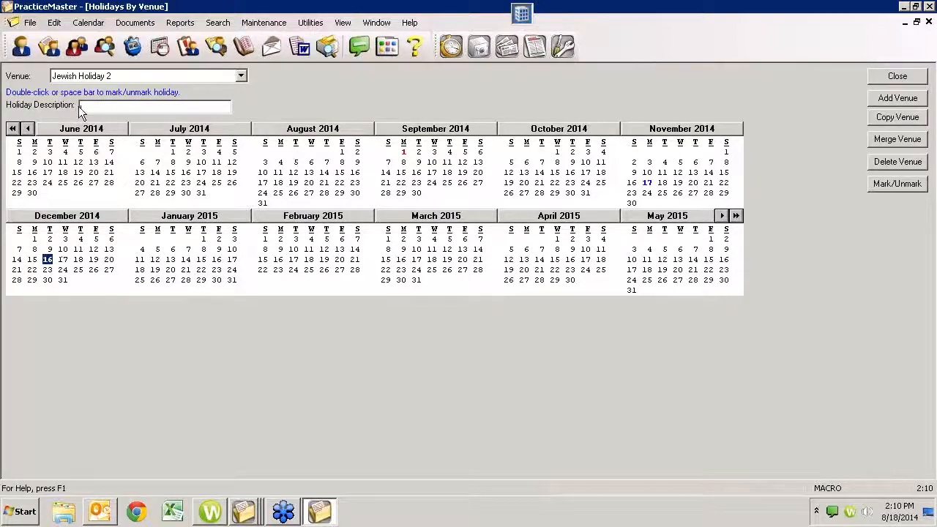
{"action": "left_click", "coordinate": [65, 262]}
{"action": "double_click", "coordinate": [64, 261]}
{"action": "left_click", "coordinate": [78, 261]}
{"action": "double_click", "coordinate": [78, 261]}
{"action": "left_click", "coordinate": [93, 262]}
{"action": "double_click", "coordinate": [93, 261]}
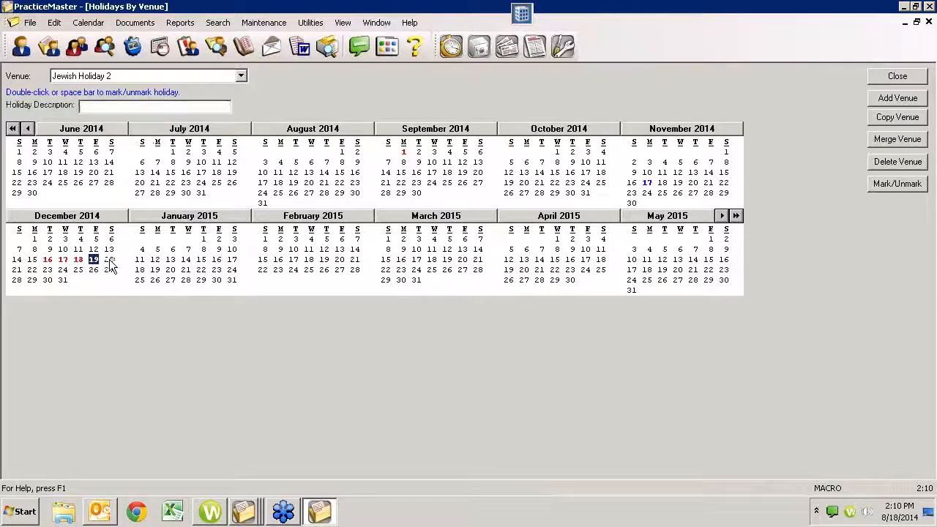
{"action": "double_click", "coordinate": [17, 270]}
{"action": "left_click", "coordinate": [32, 270]}
{"action": "double_click", "coordinate": [32, 271]}
{"action": "left_click", "coordinate": [46, 271]}
{"action": "double_click", "coordinate": [47, 271]}
{"action": "left_click", "coordinate": [62, 270]}
{"action": "double_click", "coordinate": [62, 270]}
{"action": "left_click", "coordinate": [47, 262]}
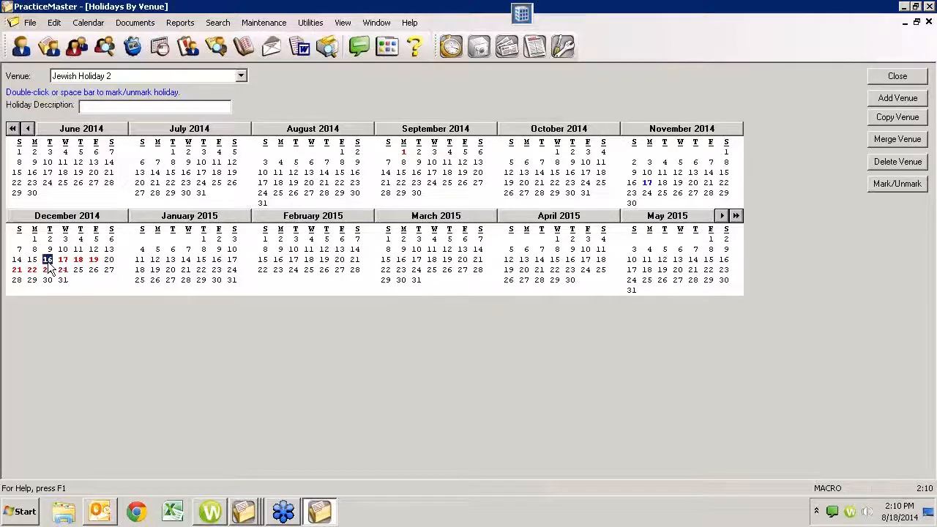
{"action": "left_click", "coordinate": [84, 107]}
- Delete the Jewish Holiday 2 venue and close the calendar without saving
{"action": "left_click", "coordinate": [881, 167]}
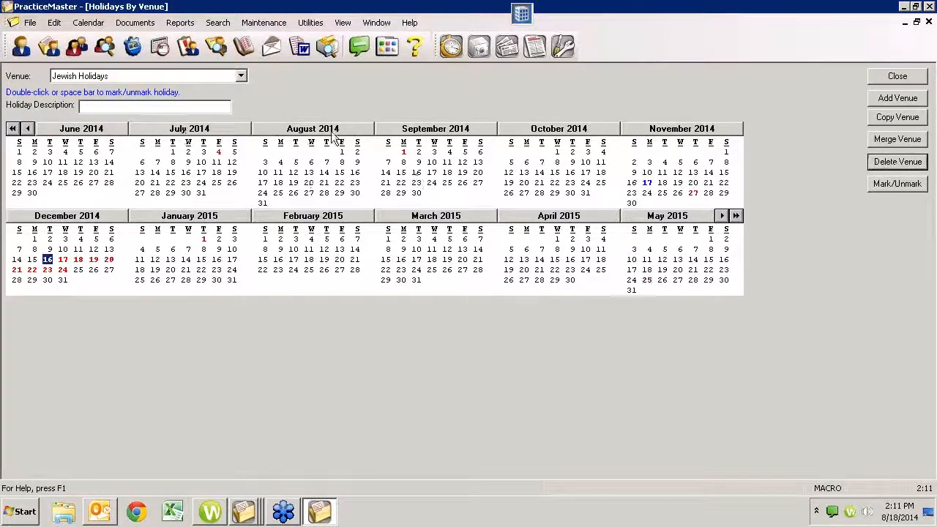
{"action": "left_click", "coordinate": [895, 78]}
{"action": "left_click", "coordinate": [553, 283]}
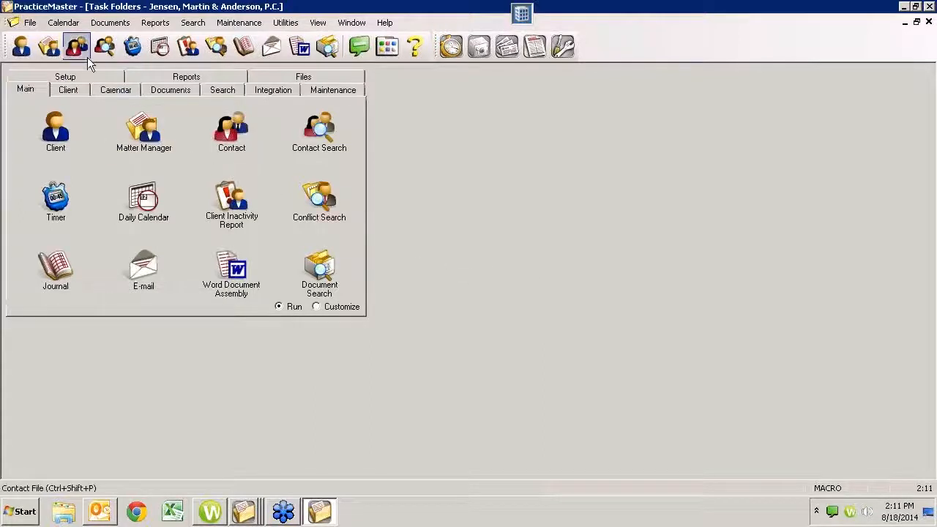
- Reopen Calendar > Holidays by Venue to show the Standard Holidays calendar
{"action": "left_click", "coordinate": [65, 22]}
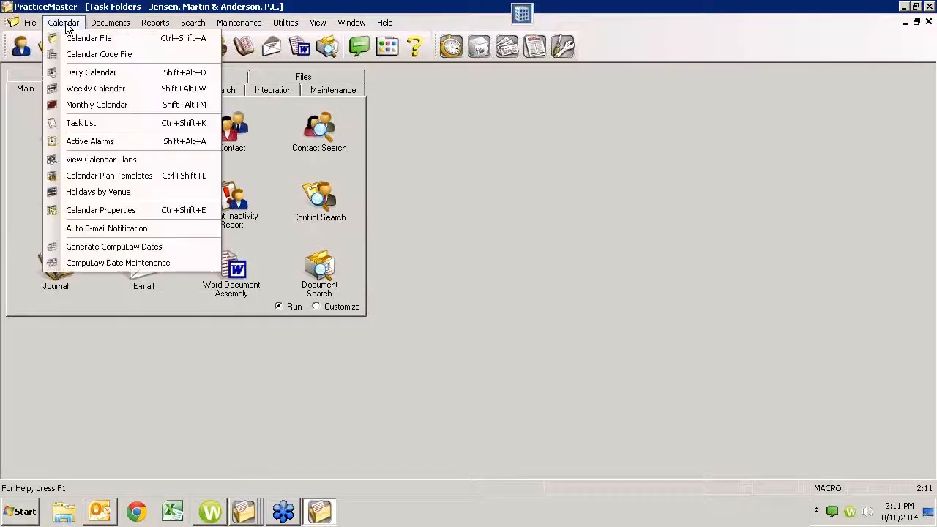
{"action": "left_click", "coordinate": [83, 191]}
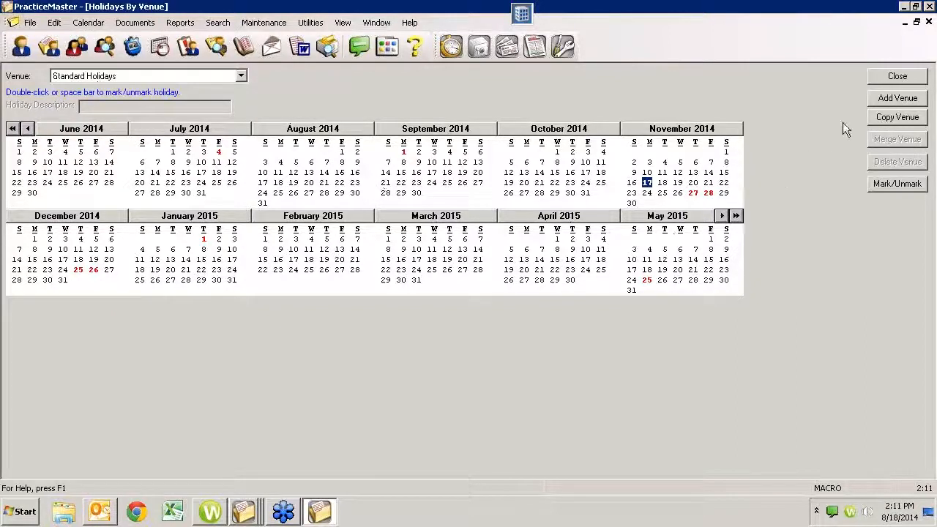
- Close the holidays calendar, open the Daily Calendar and choose Monthly View
{"action": "left_click", "coordinate": [929, 23]}
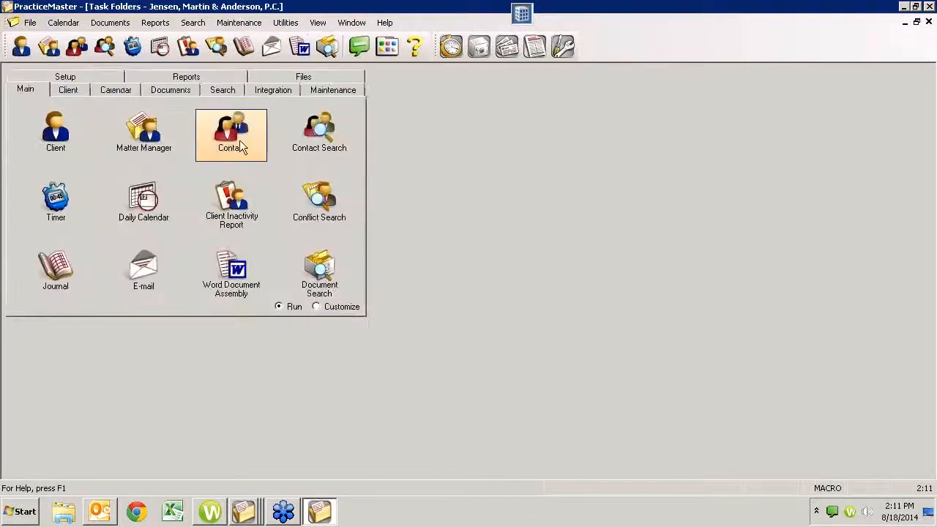
{"action": "left_click", "coordinate": [144, 201]}
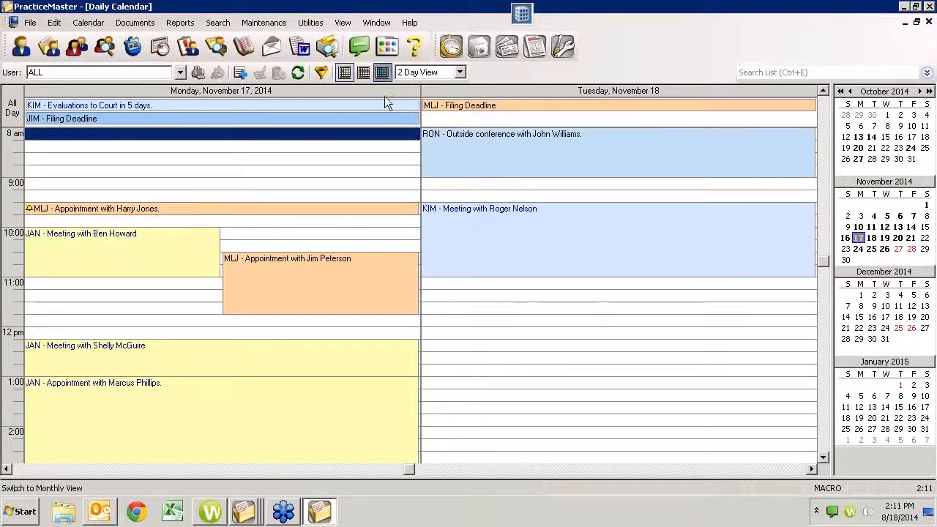
{"action": "left_click", "coordinate": [382, 72]}
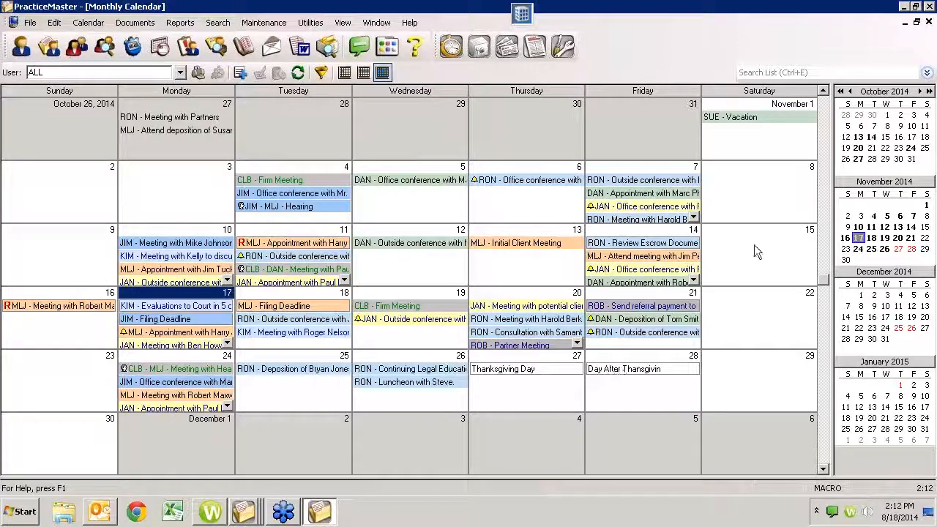
- Close the monthly calendar, show the Calendar tasks, and check holiday venues, keeping Standard Holidays
{"action": "left_click", "coordinate": [928, 22]}
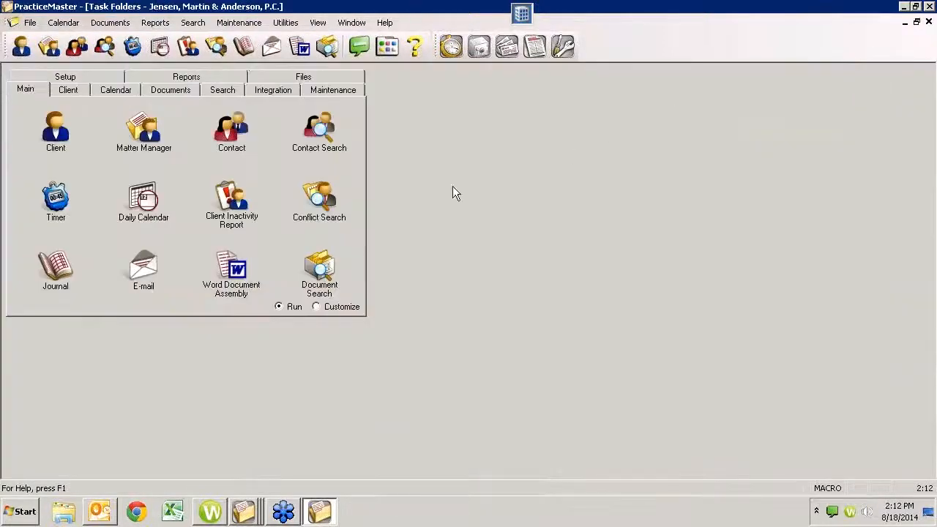
{"action": "left_click", "coordinate": [103, 91]}
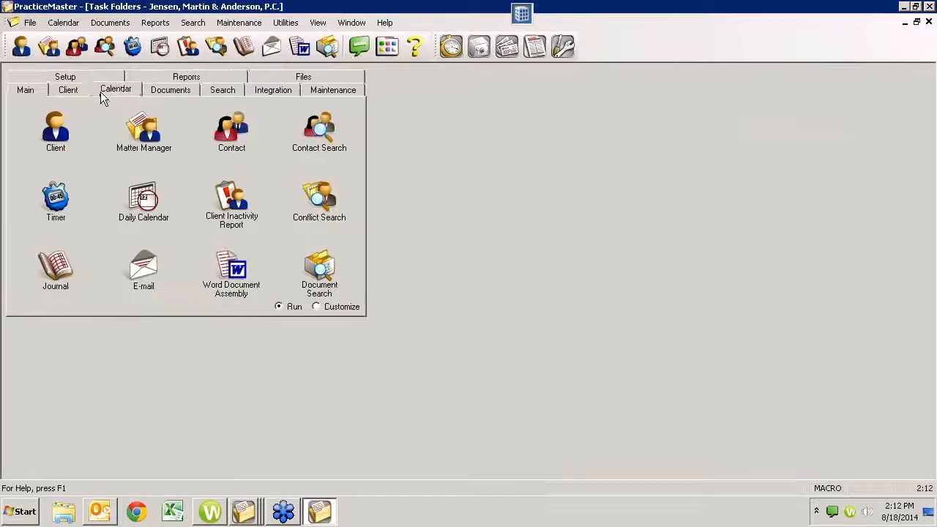
{"action": "left_click", "coordinate": [317, 211]}
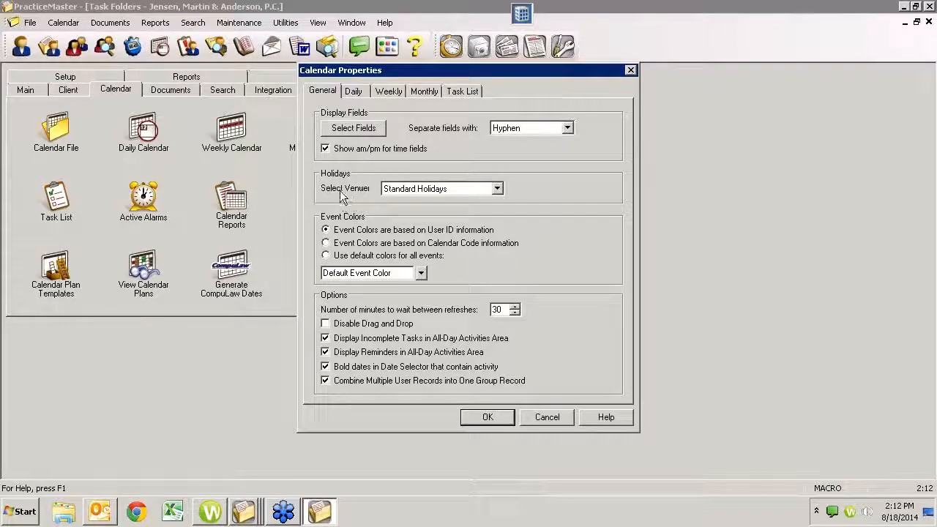
{"action": "left_click", "coordinate": [497, 189]}
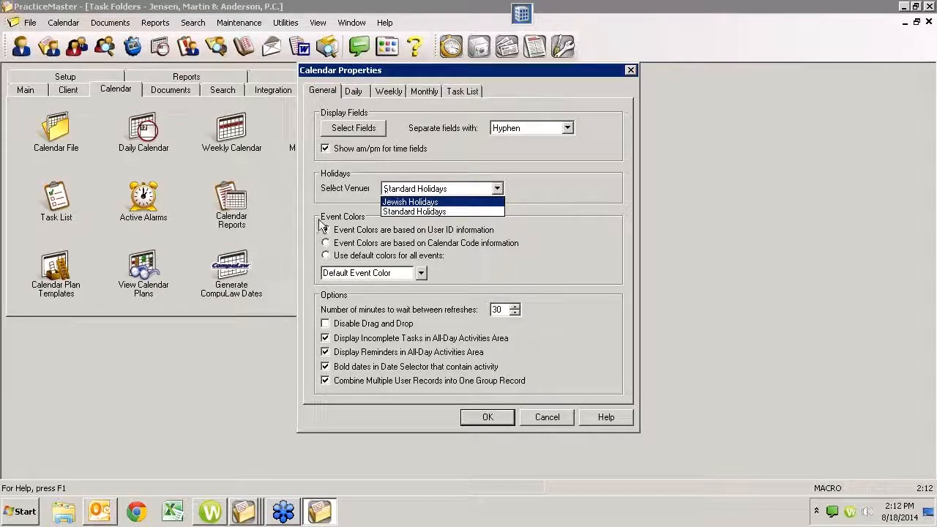
{"action": "left_click", "coordinate": [570, 193]}
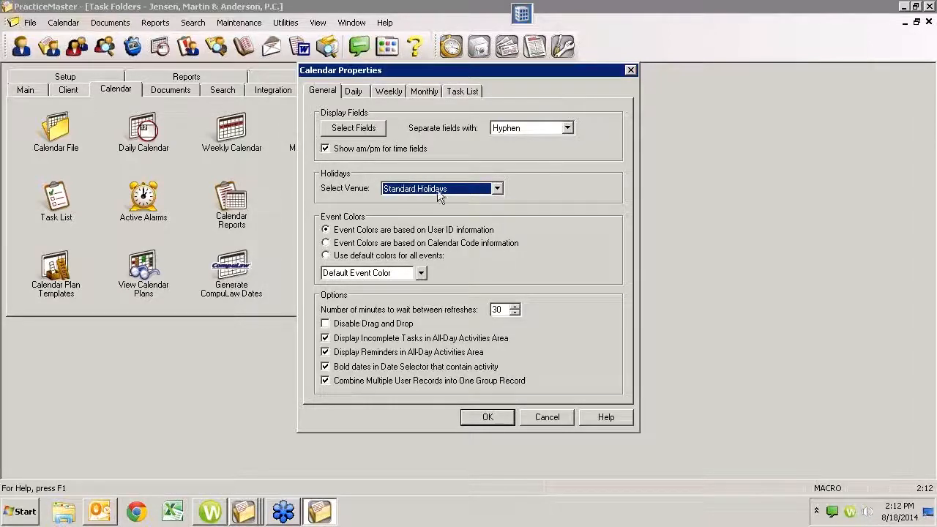
{"action": "left_click", "coordinate": [545, 417]}
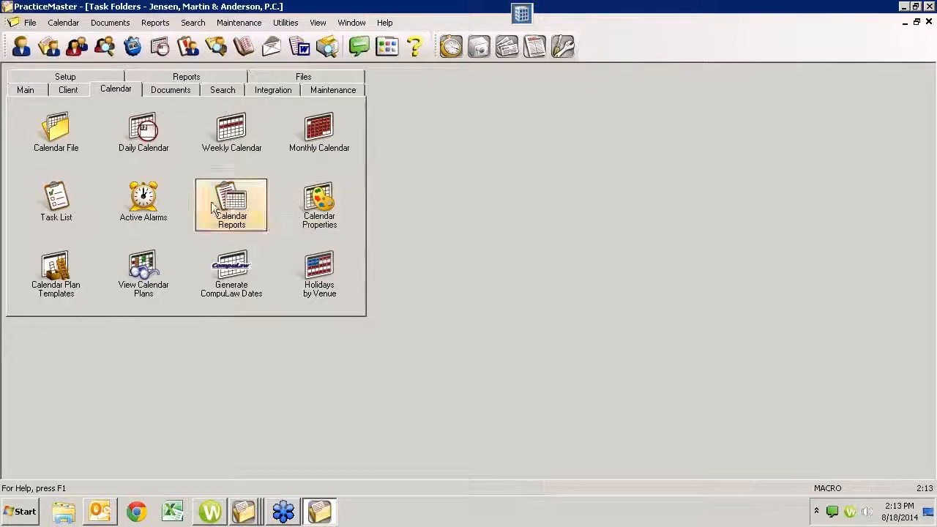
{"action": "left_click", "coordinate": [320, 206]}
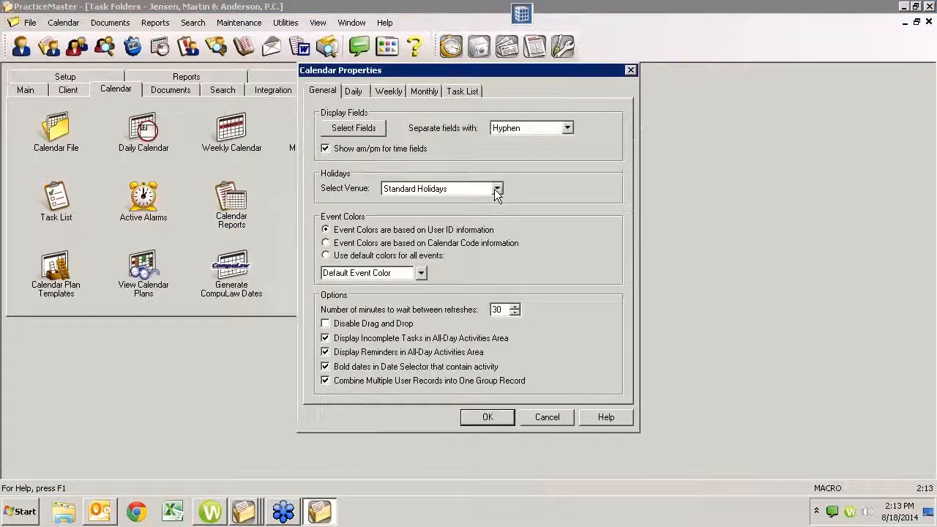
{"action": "left_click", "coordinate": [496, 190]}
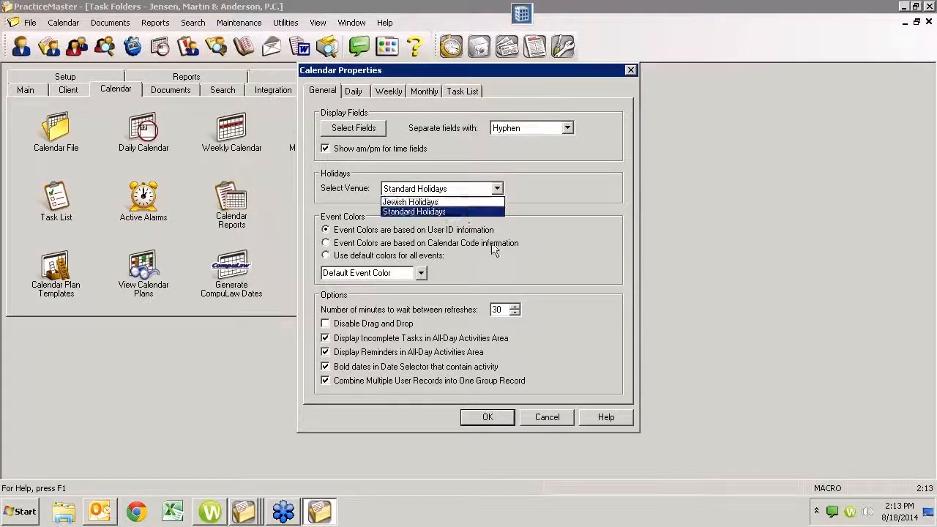
{"action": "left_click", "coordinate": [433, 200]}
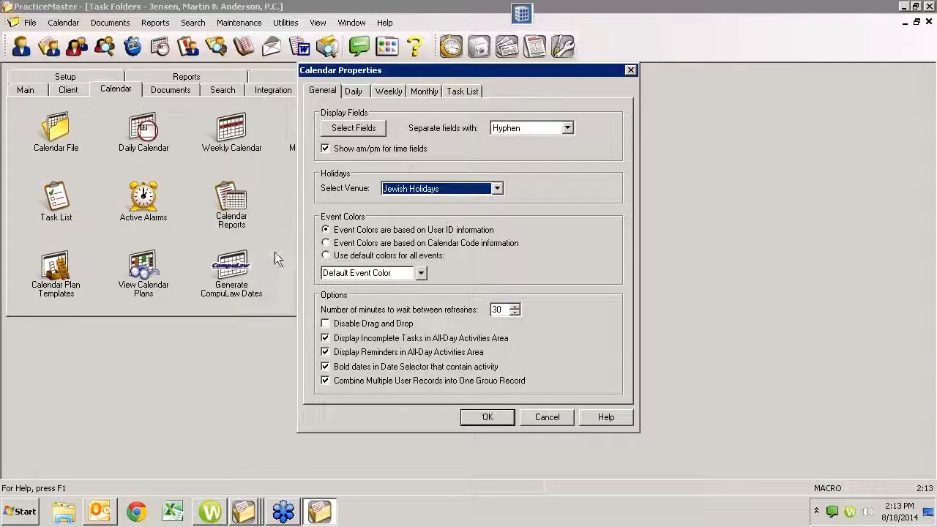
{"action": "left_click", "coordinate": [497, 188]}
{"action": "left_click", "coordinate": [420, 211]}
{"action": "left_click", "coordinate": [556, 419]}
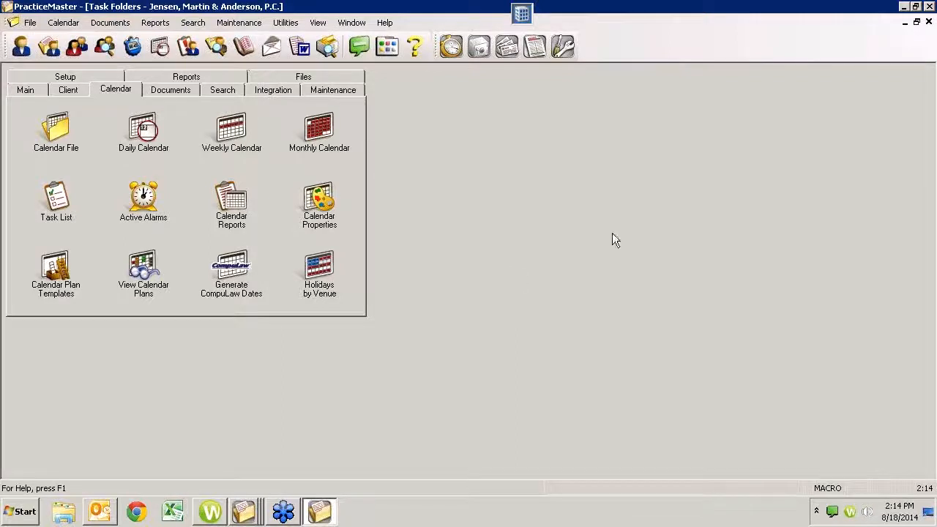
- Return to the Main task folder and start a Conflict of Interest Search
{"action": "left_click", "coordinate": [196, 28]}
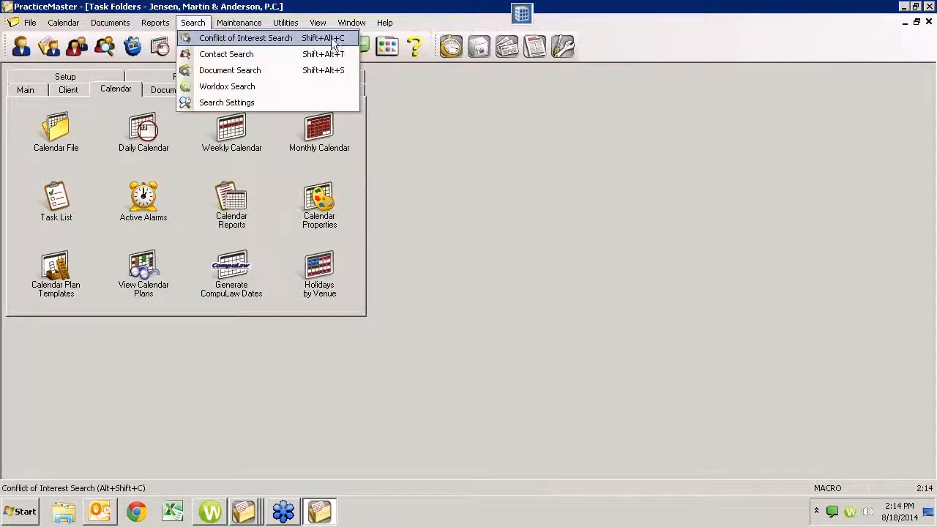
{"action": "left_click", "coordinate": [413, 110]}
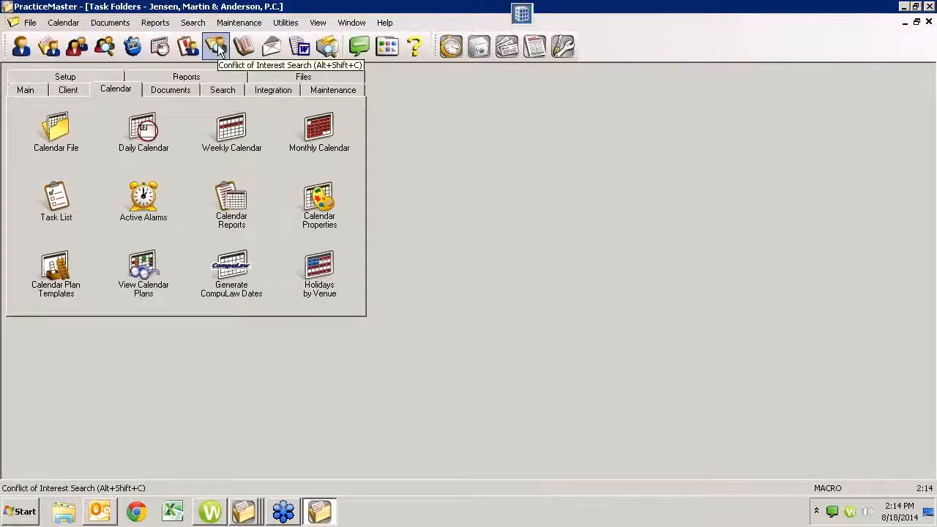
{"action": "left_click", "coordinate": [25, 90]}
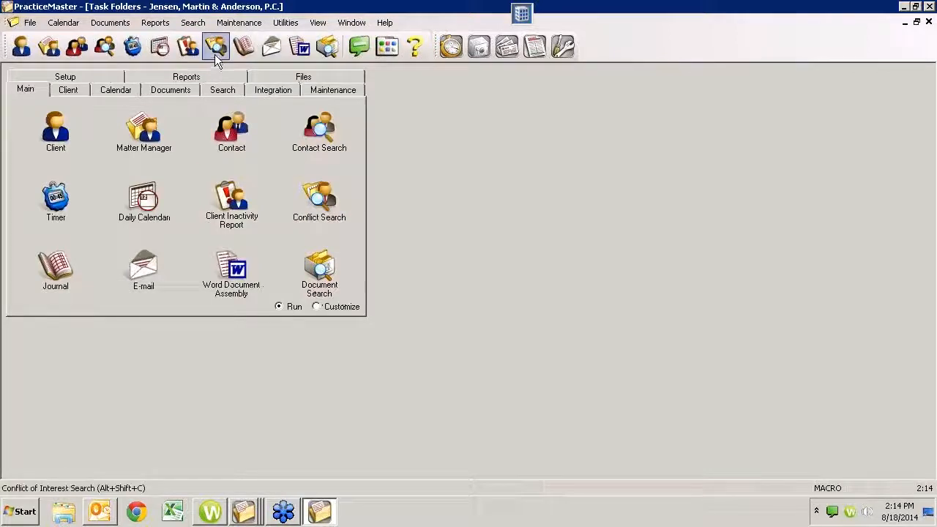
{"action": "left_click", "coordinate": [192, 24]}
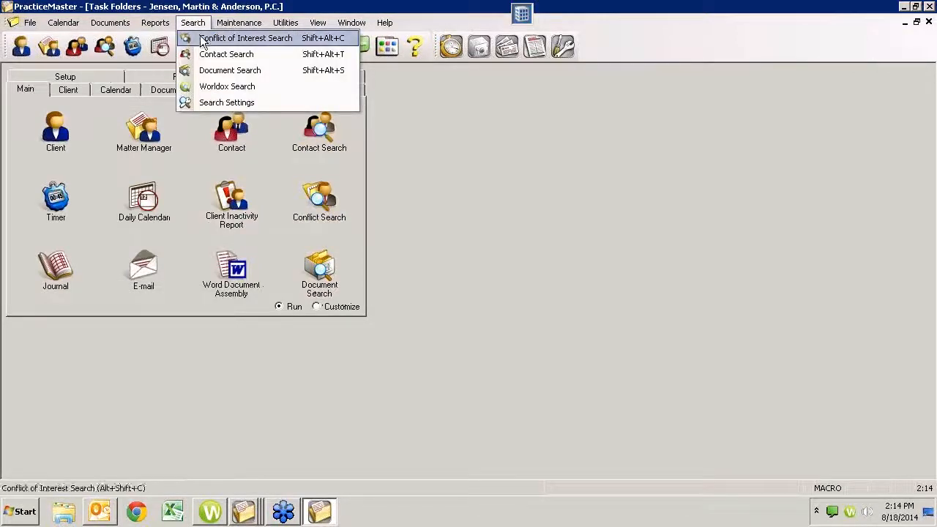
{"action": "left_click", "coordinate": [208, 37]}
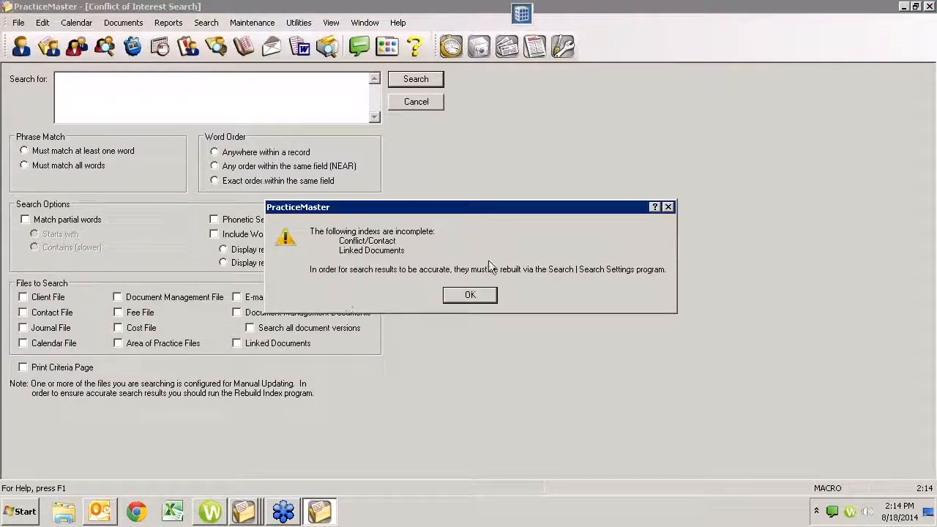
- Dismiss the incomplete-index warning and cancel the Conflict of Interest Search form
{"action": "left_click_drag", "start_coordinate": [473, 211], "coordinate": [547, 155]}
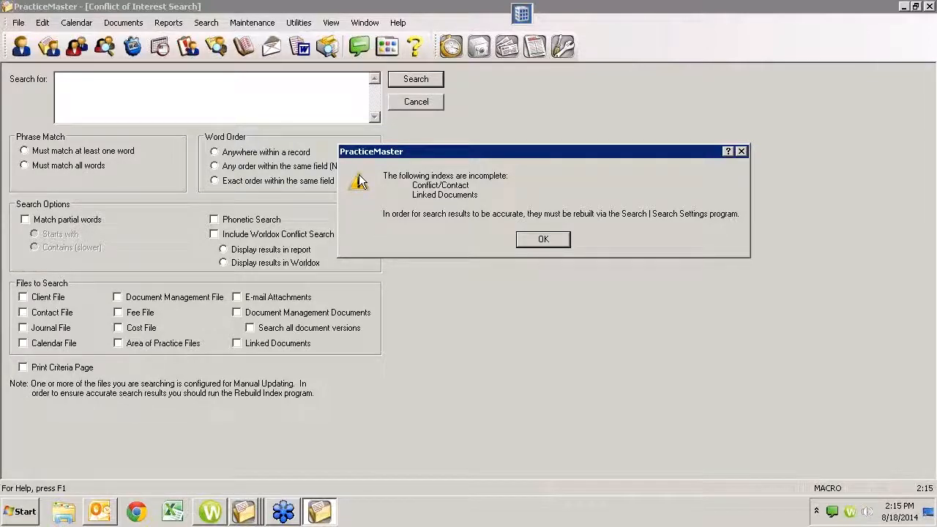
{"action": "left_click", "coordinate": [542, 240]}
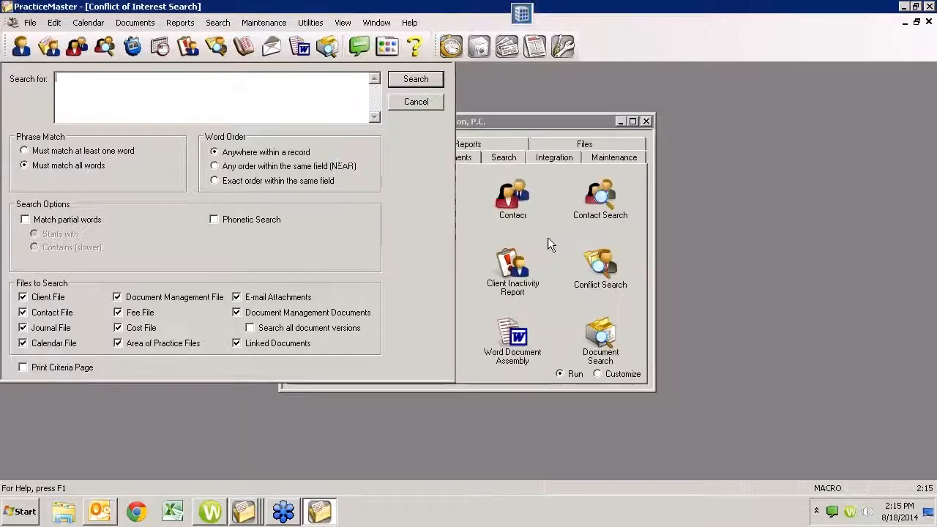
{"action": "left_click", "coordinate": [417, 101]}
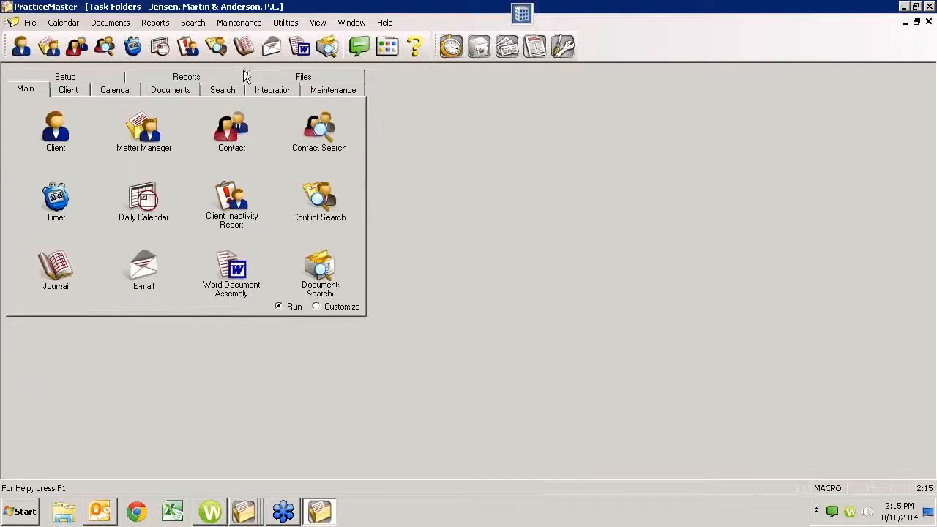
{"action": "left_click", "coordinate": [192, 22]}
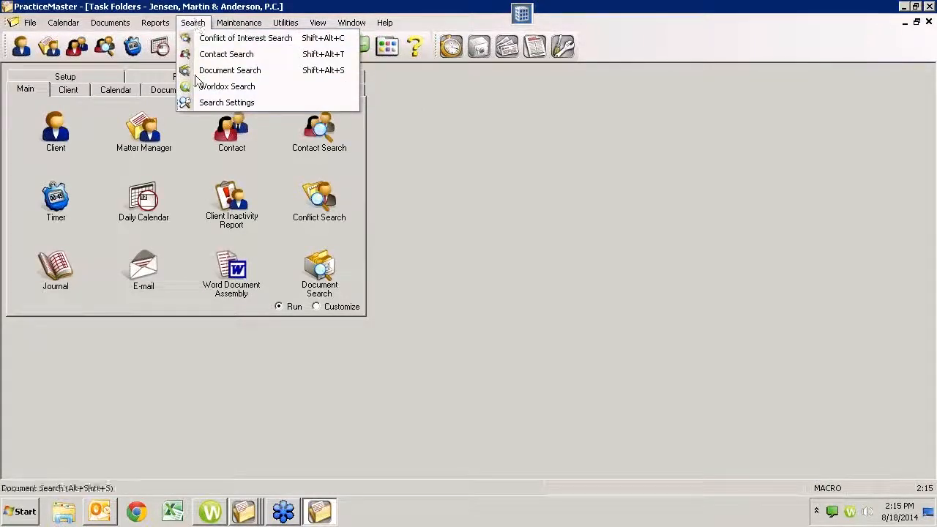
- Mark all three search indexes for rebuilding, removing deleted e-mail and linked-document records
{"action": "left_click", "coordinate": [204, 104]}
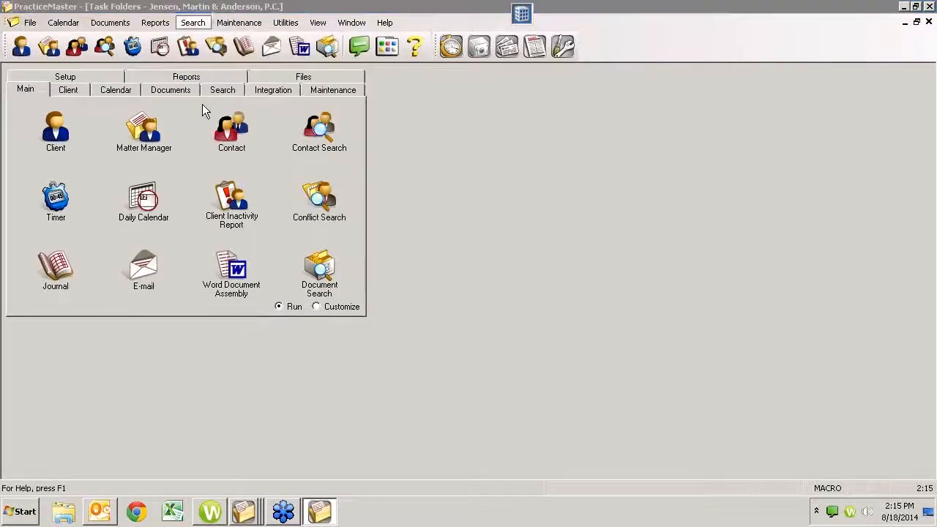
{"action": "left_click", "coordinate": [307, 210]}
{"action": "left_click", "coordinate": [306, 230]}
{"action": "left_click", "coordinate": [301, 245]}
{"action": "left_click", "coordinate": [303, 264]}
{"action": "left_click", "coordinate": [306, 285]}
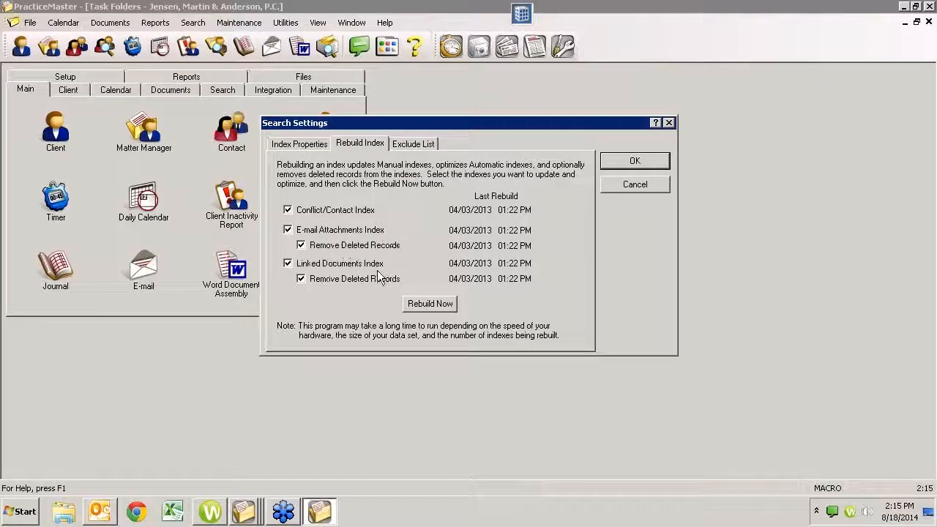
{"action": "left_click", "coordinate": [300, 278]}
{"action": "left_click", "coordinate": [301, 278]}
{"action": "left_click", "coordinate": [310, 146]}
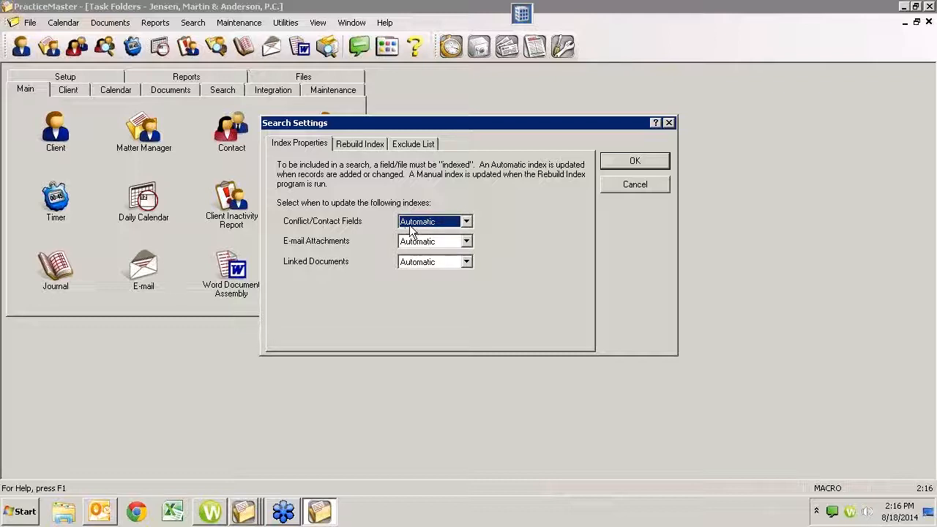
- View the Exclude List of search words and select AGREES
{"action": "left_click", "coordinate": [407, 146]}
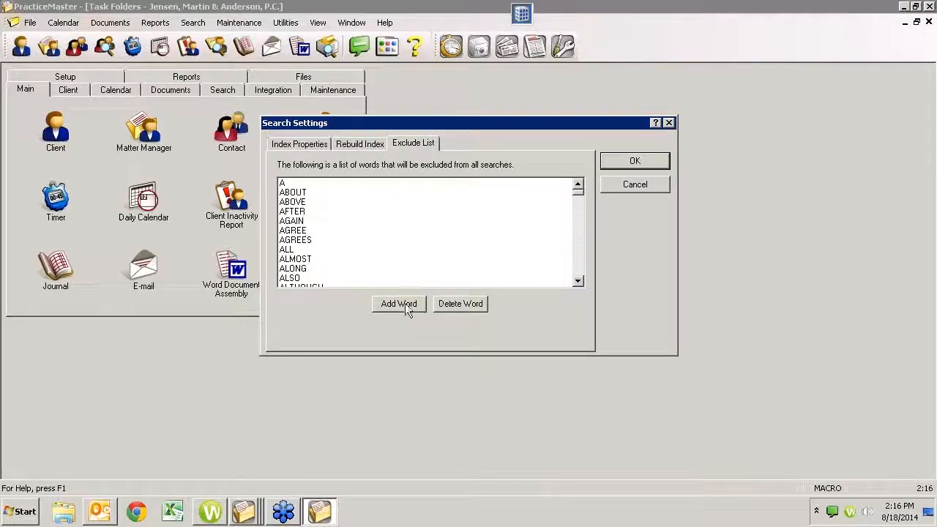
{"action": "left_click", "coordinate": [311, 240]}
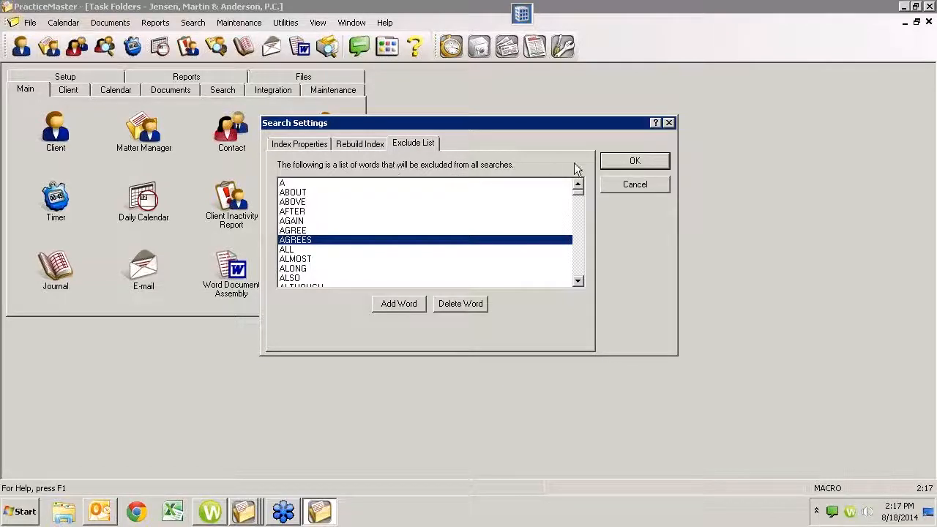
- Rebuild the selected search indexes, then close Search Settings without further changes
{"action": "left_click", "coordinate": [358, 144]}
{"action": "left_click", "coordinate": [432, 305]}
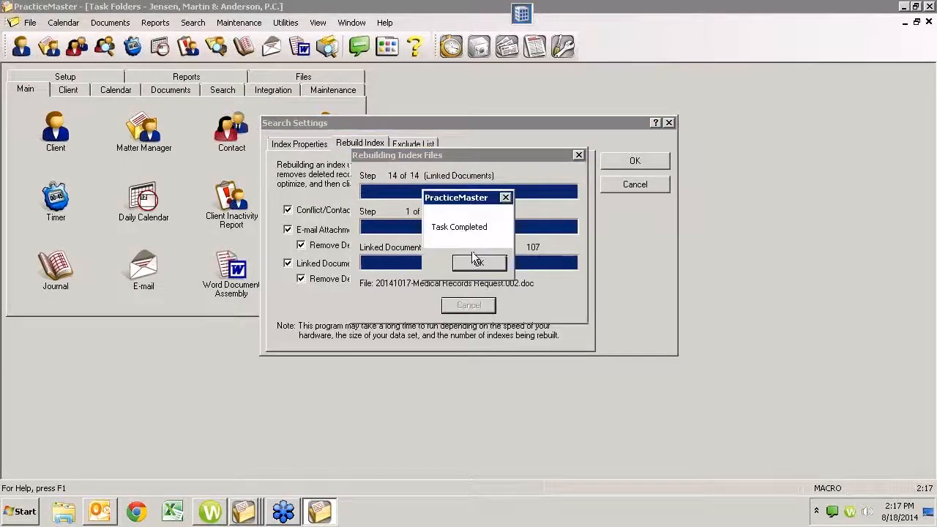
{"action": "left_click", "coordinate": [479, 265]}
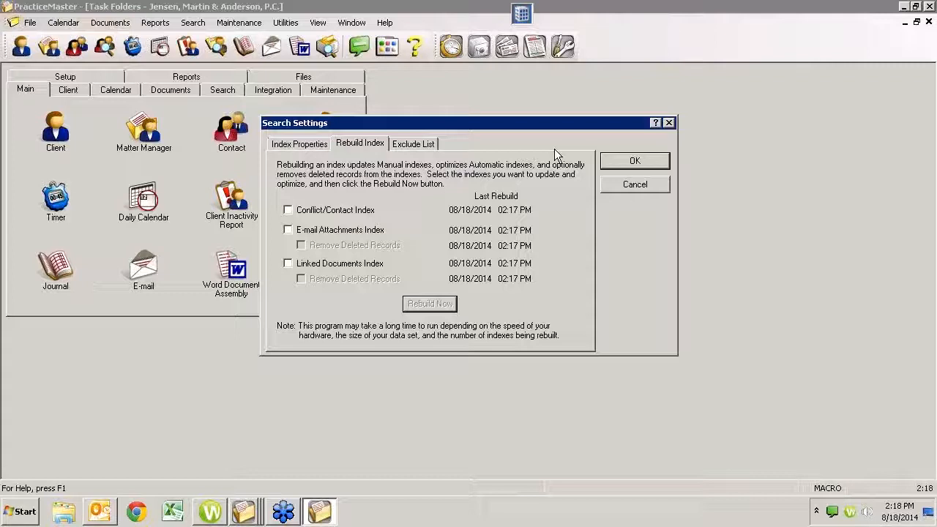
{"action": "left_click", "coordinate": [625, 186]}
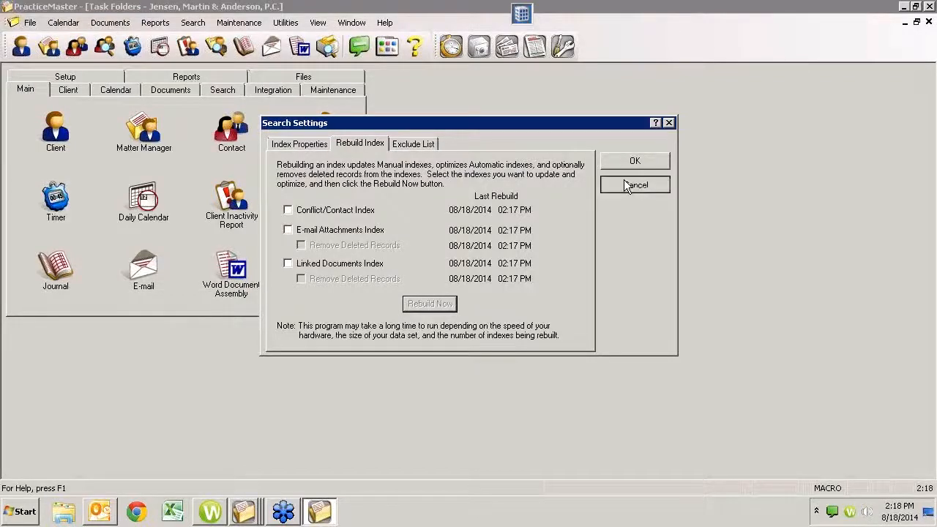
{"action": "left_click", "coordinate": [238, 22]}
{"action": "left_click", "coordinate": [263, 56]}
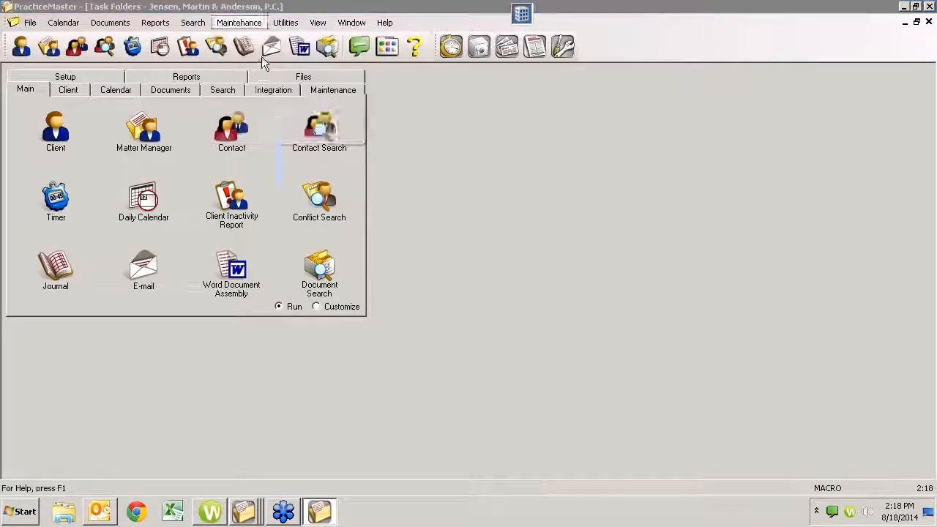
{"action": "left_click", "coordinate": [558, 358]}
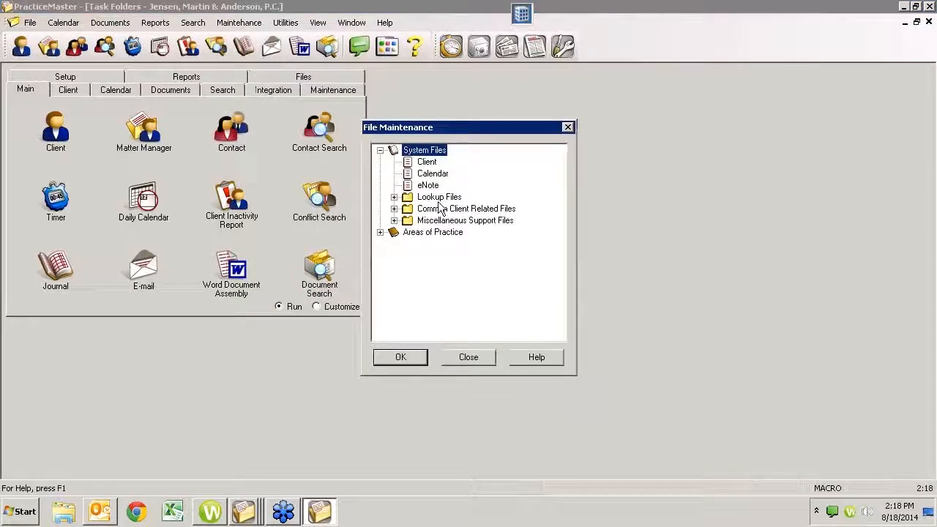
{"action": "left_click", "coordinate": [428, 186]}
{"action": "left_click", "coordinate": [432, 174]}
{"action": "left_click", "coordinate": [427, 162]}
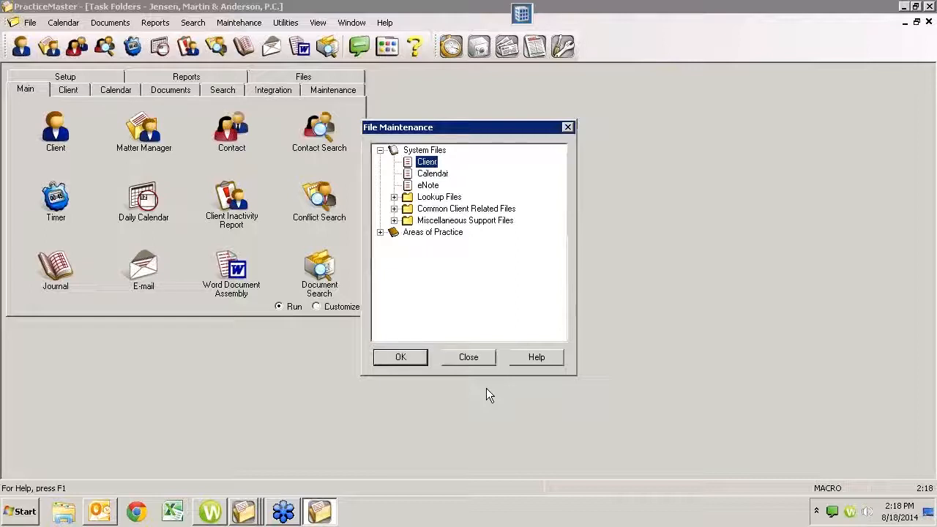
{"action": "left_click", "coordinate": [465, 359]}
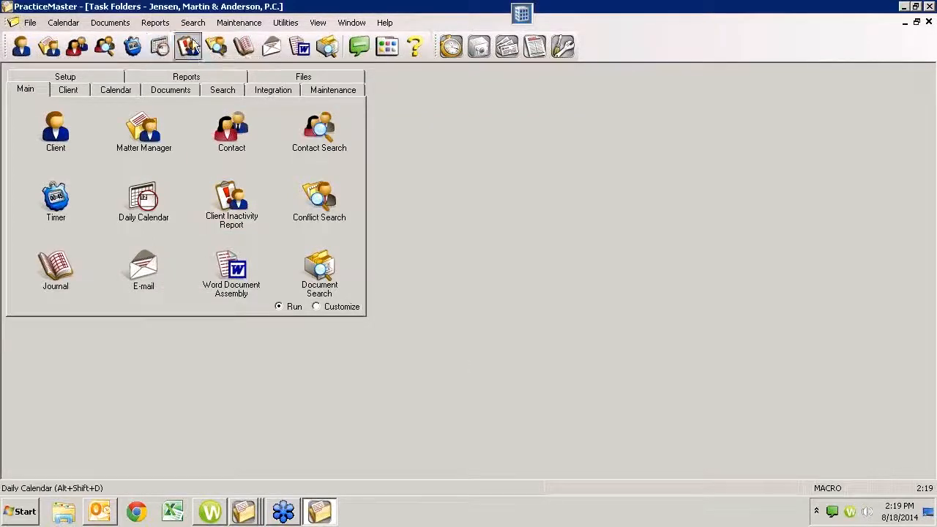
- Open the Conflict of Interest Search and include all document versions
{"action": "left_click", "coordinate": [217, 47]}
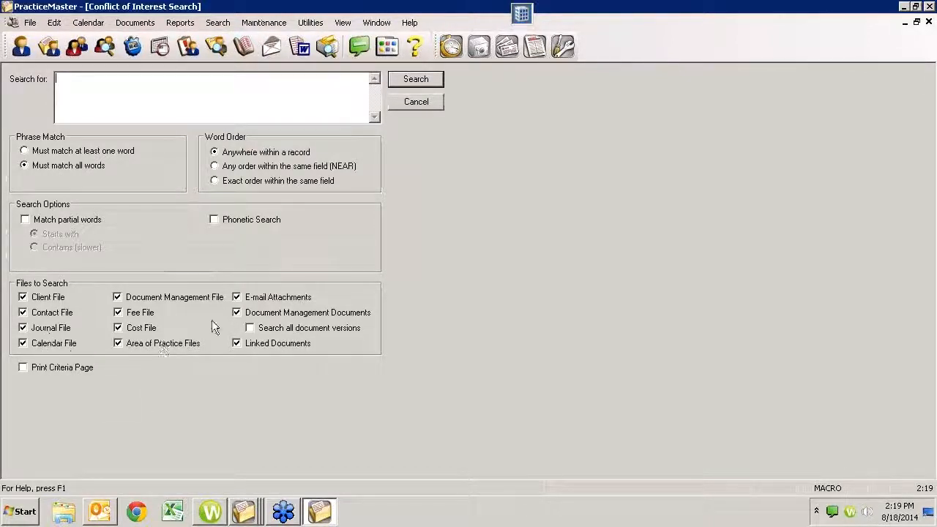
{"action": "left_click", "coordinate": [268, 332]}
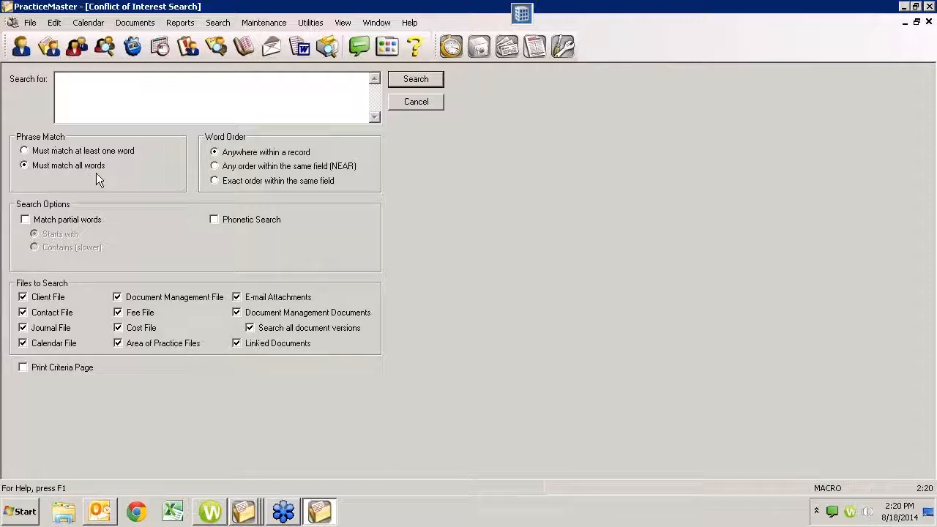
- Enter the person's two-word name as search text and require all words to match
{"action": "left_click", "coordinate": [126, 93]}
{"action": "left_click", "coordinate": [62, 152]}
{"action": "left_click_drag", "start_coordinate": [76, 79], "coordinate": [53, 86]}
{"action": "left_click_drag", "start_coordinate": [119, 79], "coordinate": [77, 81]}
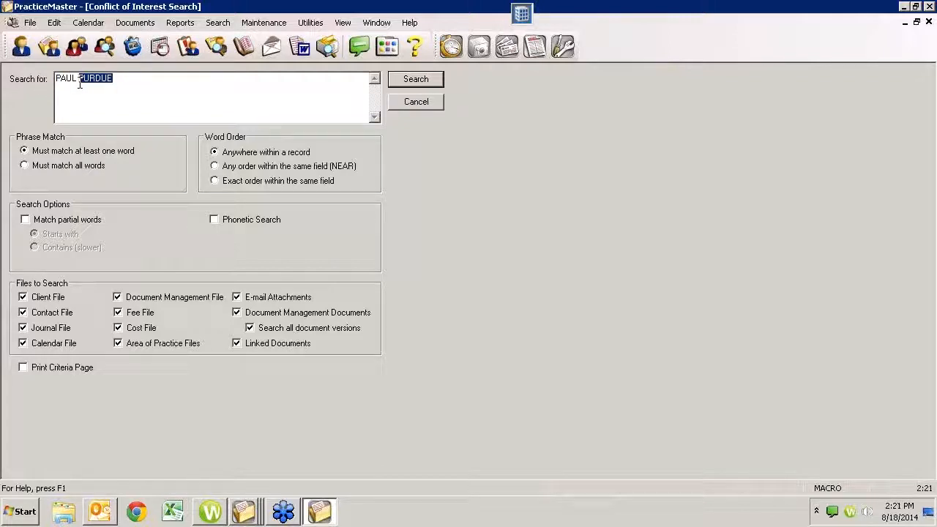
{"action": "left_click", "coordinate": [31, 168]}
{"action": "left_click_drag", "start_coordinate": [120, 80], "coordinate": [42, 81]}
- Set word location to Anywhere within a record and turn on partial-word matching
{"action": "left_click", "coordinate": [219, 167]}
{"action": "left_click", "coordinate": [215, 153]}
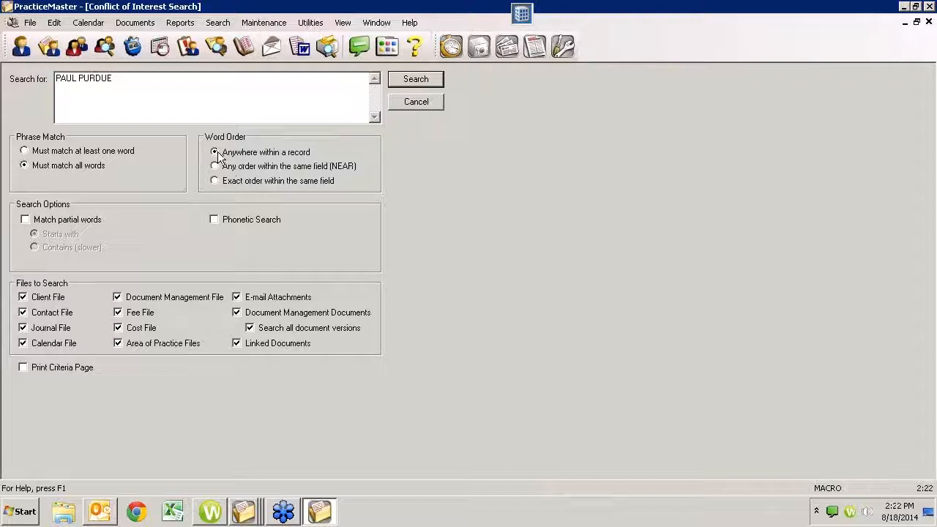
{"action": "left_click", "coordinate": [214, 166]}
{"action": "left_click", "coordinate": [215, 152]}
{"action": "left_click_drag", "start_coordinate": [117, 78], "coordinate": [55, 79]}
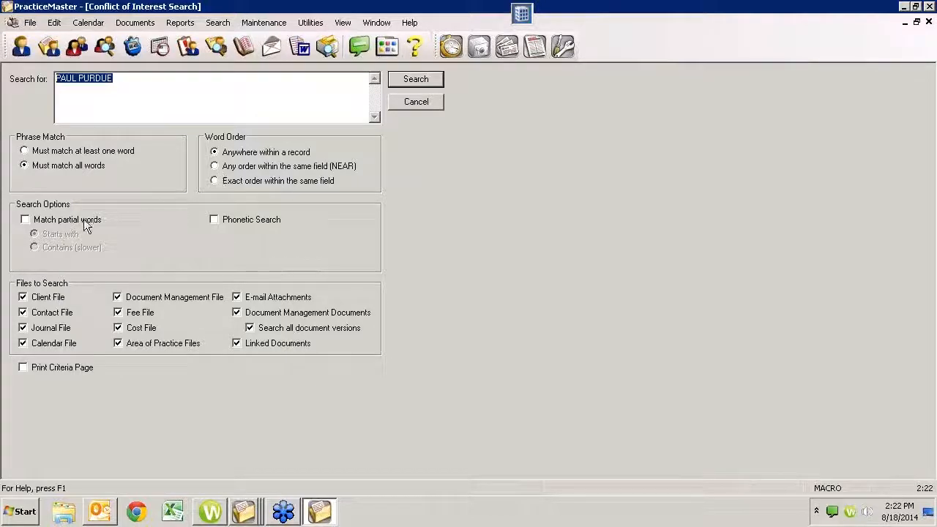
{"action": "left_click", "coordinate": [26, 220]}
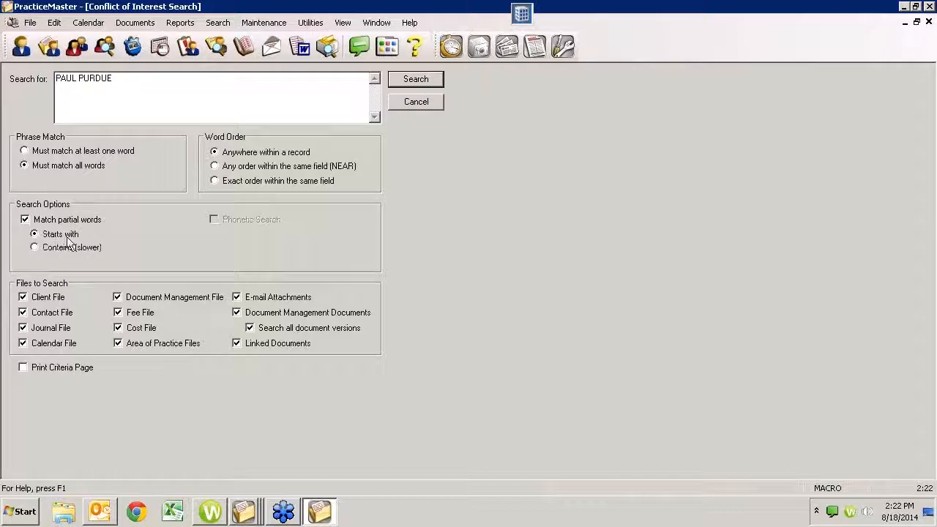
{"action": "left_click", "coordinate": [49, 250]}
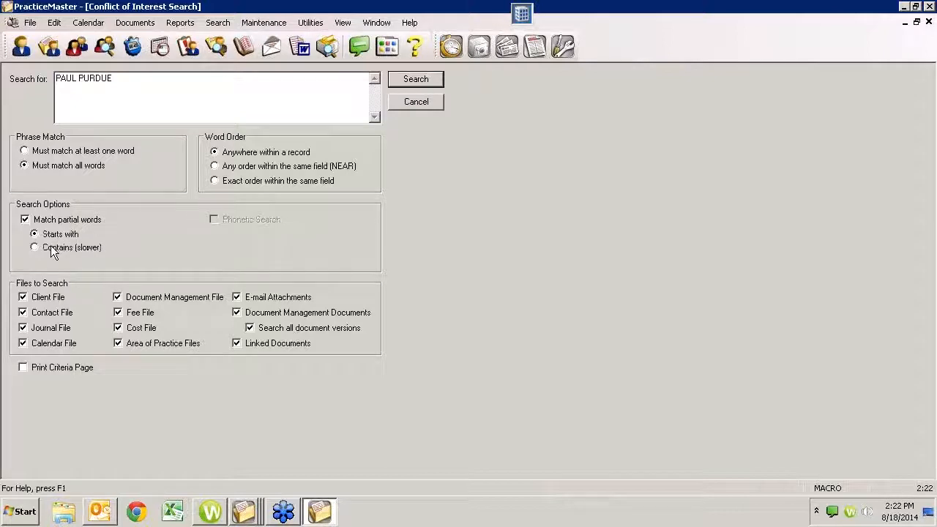
- Choose Starts with partial matching, remove an extra third word, and run the search
{"action": "left_click", "coordinate": [133, 80]}
{"action": "left_click", "coordinate": [44, 235]}
{"action": "left_click_drag", "start_coordinate": [112, 79], "coordinate": [154, 80]}
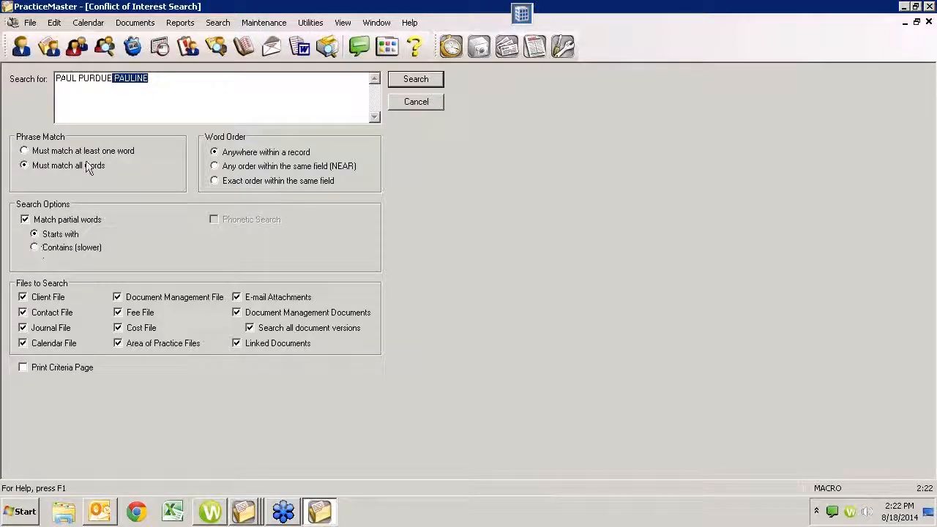
{"action": "left_click", "coordinate": [162, 79]}
{"action": "key", "text": "shift+Left"}
{"action": "key", "text": "shift+Left"}
{"action": "key", "text": "shift+Left"}
{"action": "key", "text": "shift+Left"}
{"action": "key", "text": "shift+Left"}
{"action": "key", "text": "shift+Left"}
{"action": "key", "text": "shift+Left"}
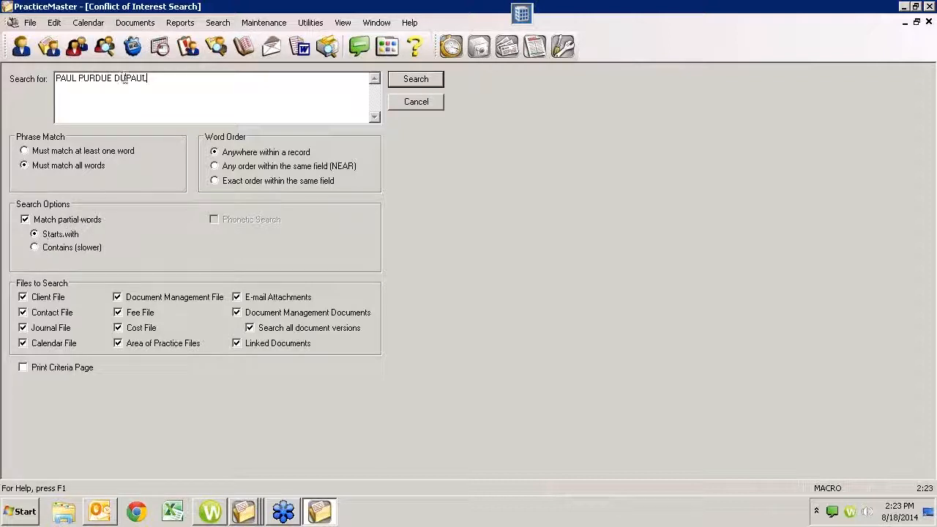
{"action": "left_click_drag", "start_coordinate": [114, 78], "coordinate": [154, 79]}
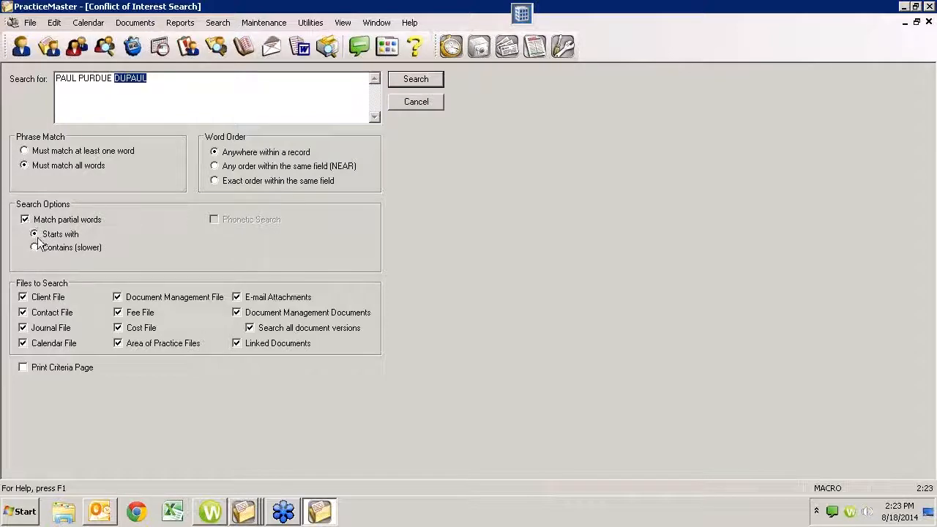
{"action": "key", "text": "BackSpace"}
{"action": "key", "text": "Return"}
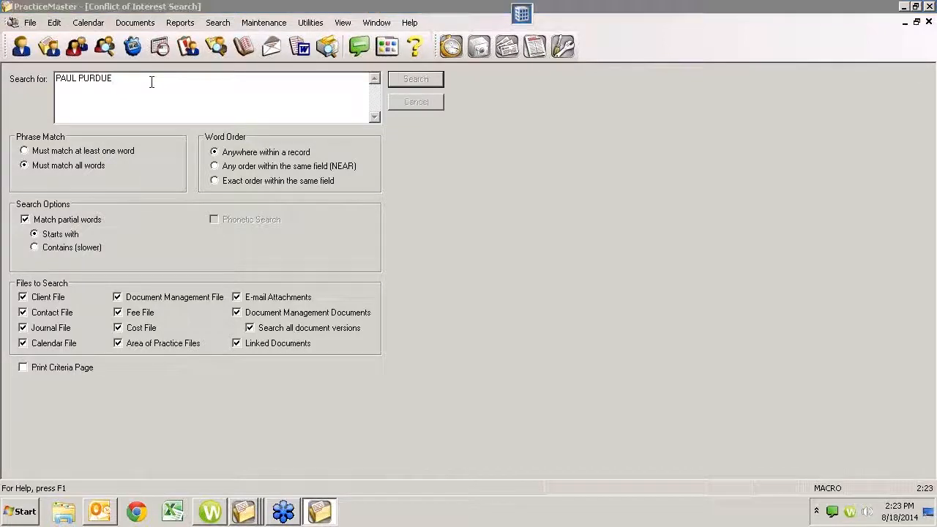
- Preview the conflict report listing 3 matching records, then close the preview
{"action": "left_click", "coordinate": [505, 320]}
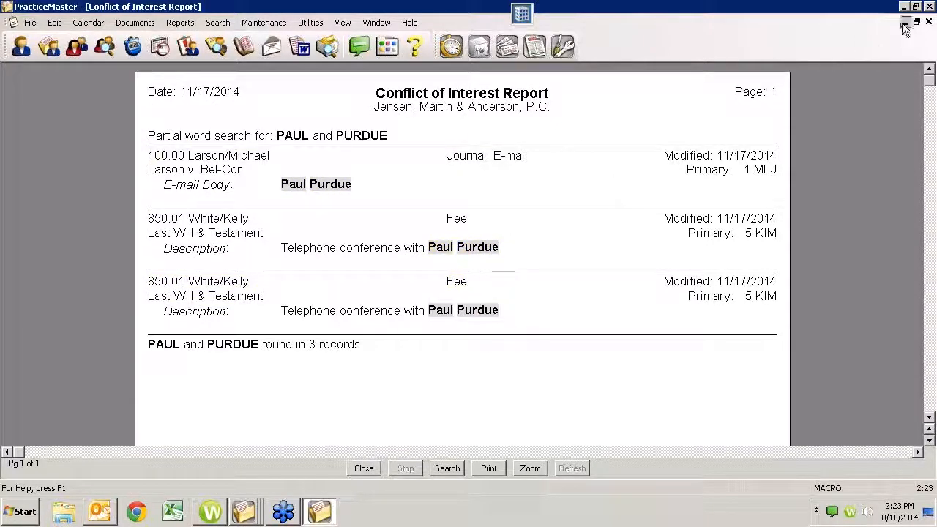
{"action": "left_click", "coordinate": [925, 27]}
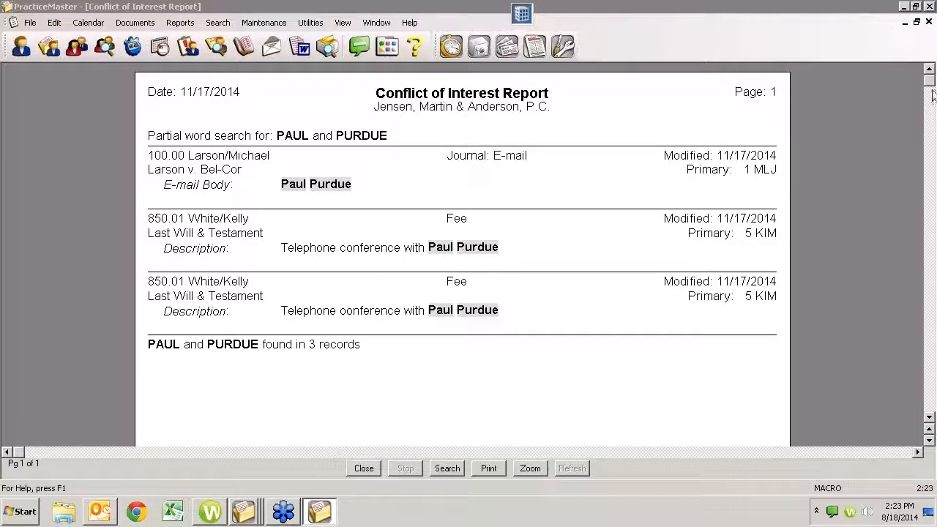
{"action": "left_click", "coordinate": [927, 23]}
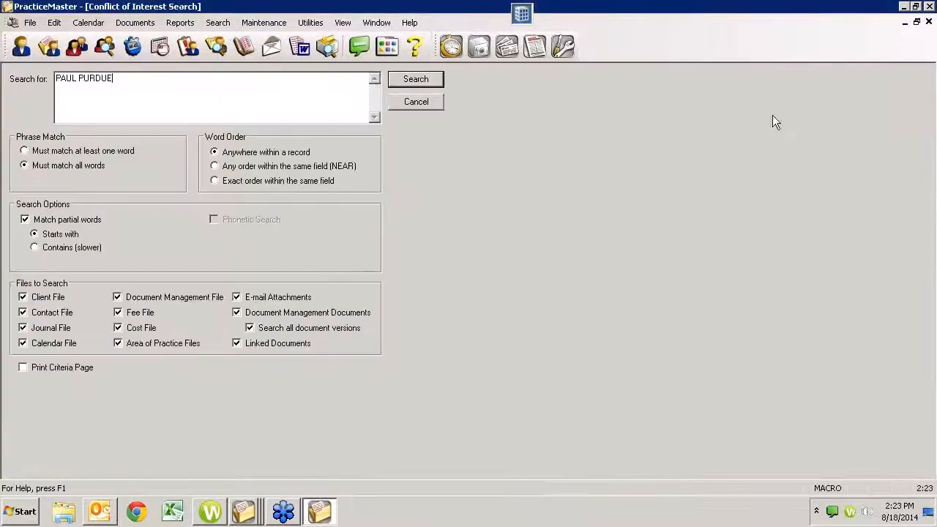
- Replace partial-word matching with Phonetic Search and select the whole search text
{"action": "left_click", "coordinate": [52, 222]}
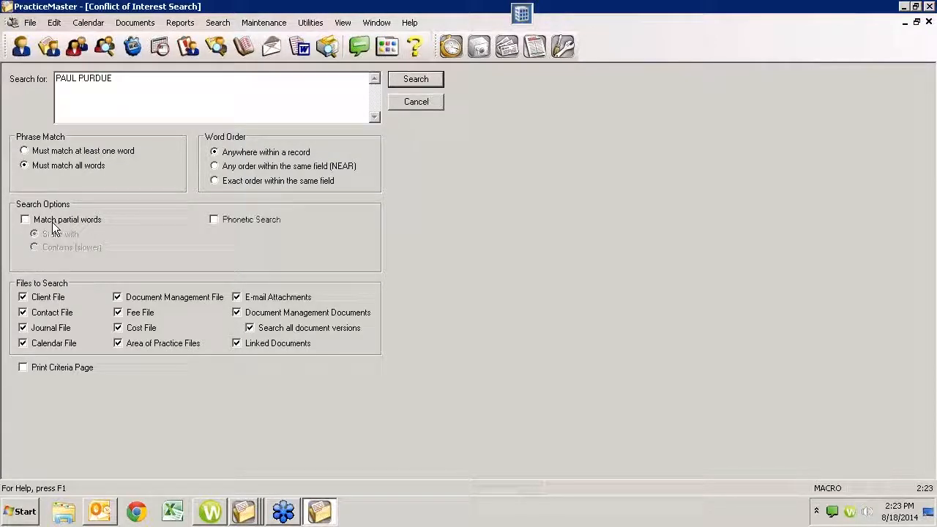
{"action": "left_click", "coordinate": [216, 219]}
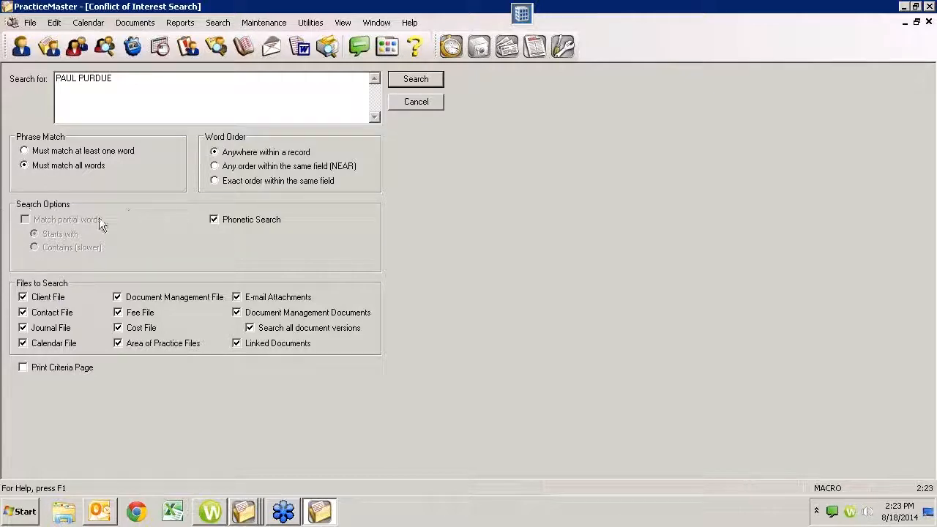
{"action": "left_click", "coordinate": [214, 220]}
{"action": "left_click", "coordinate": [25, 220]}
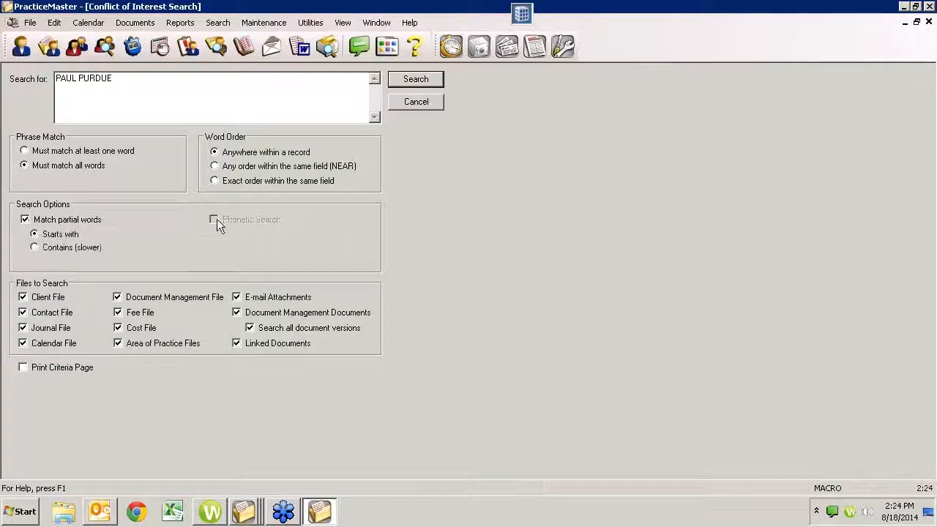
{"action": "left_click", "coordinate": [105, 221]}
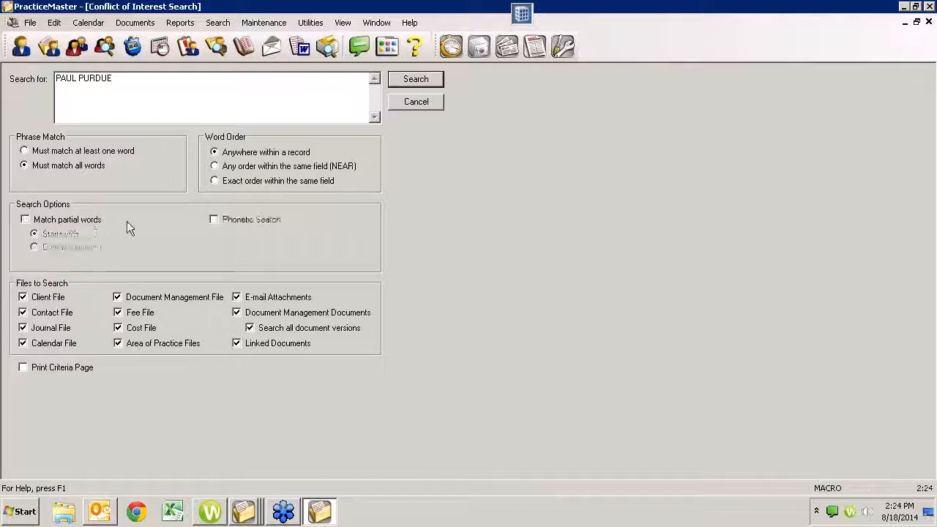
{"action": "left_click", "coordinate": [211, 220]}
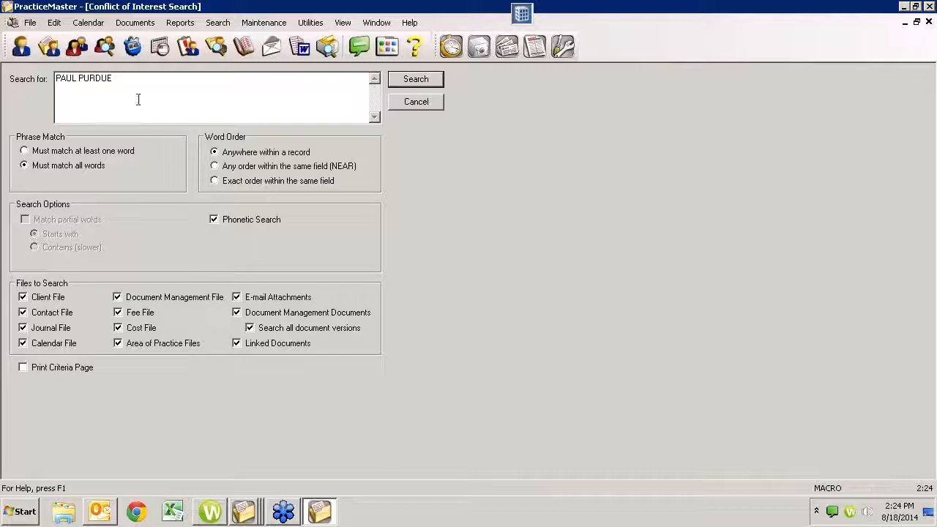
{"action": "left_click_drag", "start_coordinate": [134, 89], "coordinate": [4, 84]}
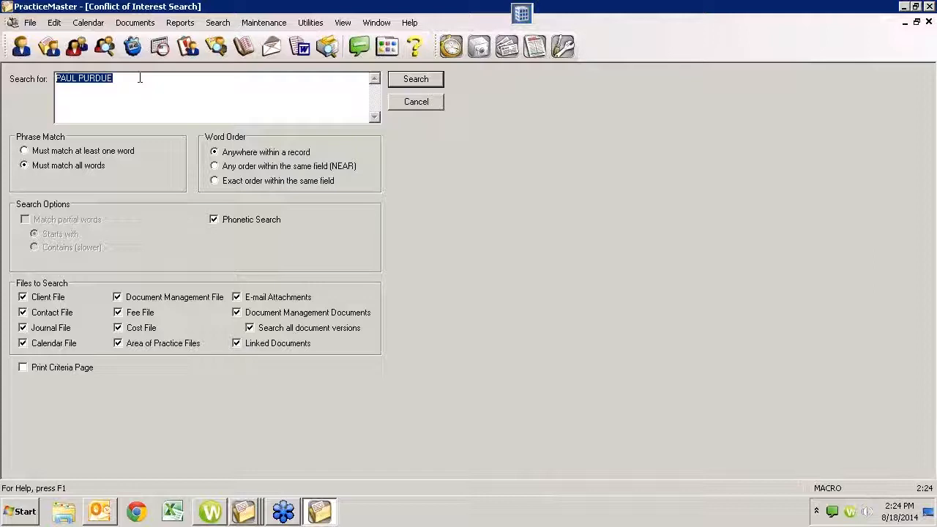
{"action": "left_click", "coordinate": [214, 220]}
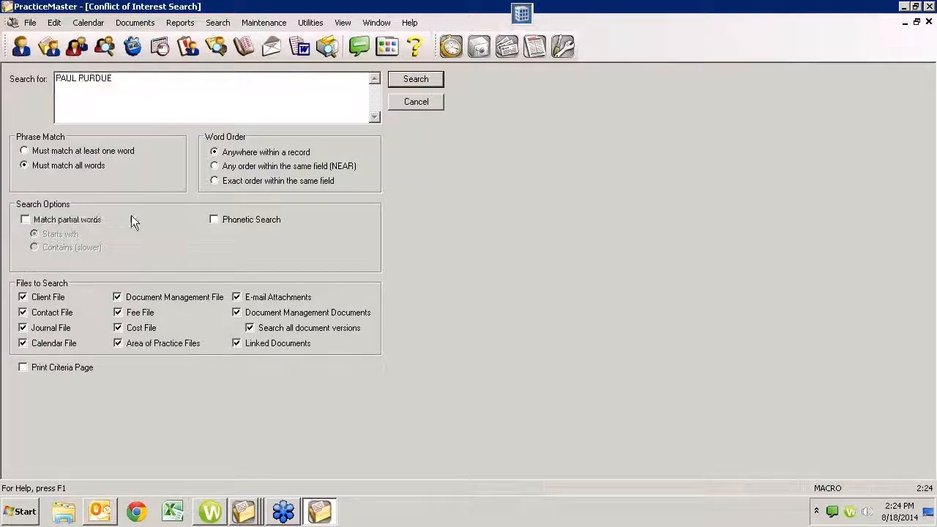
{"action": "left_click", "coordinate": [29, 219]}
{"action": "left_click", "coordinate": [132, 84]}
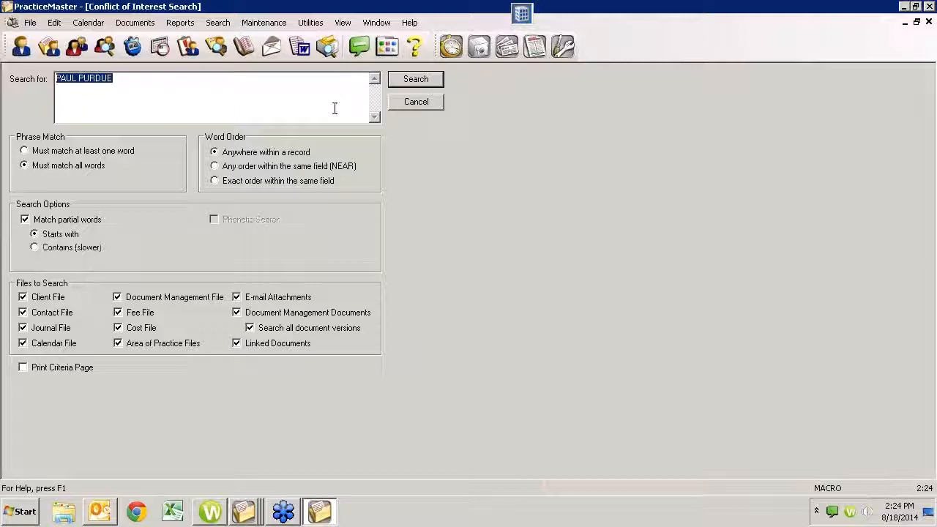
{"action": "left_click", "coordinate": [96, 220]}
{"action": "left_click", "coordinate": [225, 222]}
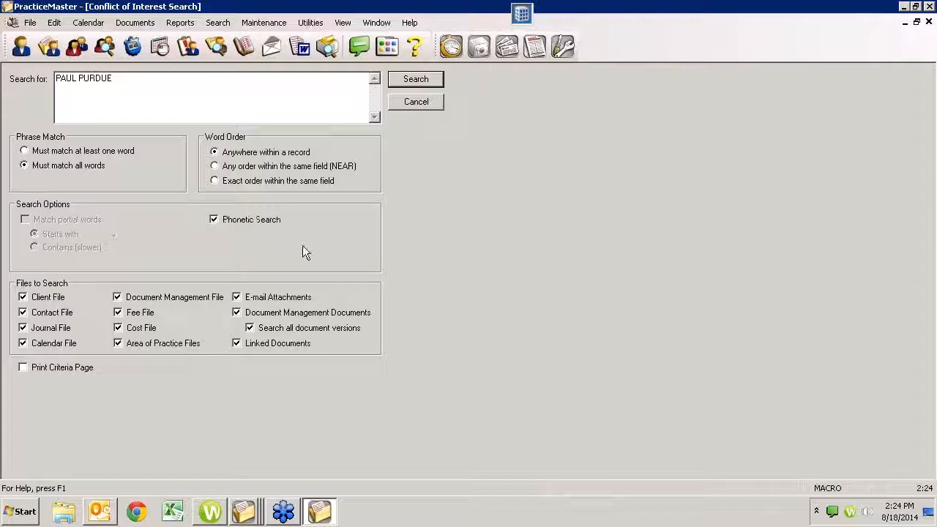
{"action": "left_click", "coordinate": [228, 222]}
{"action": "left_click", "coordinate": [70, 221]}
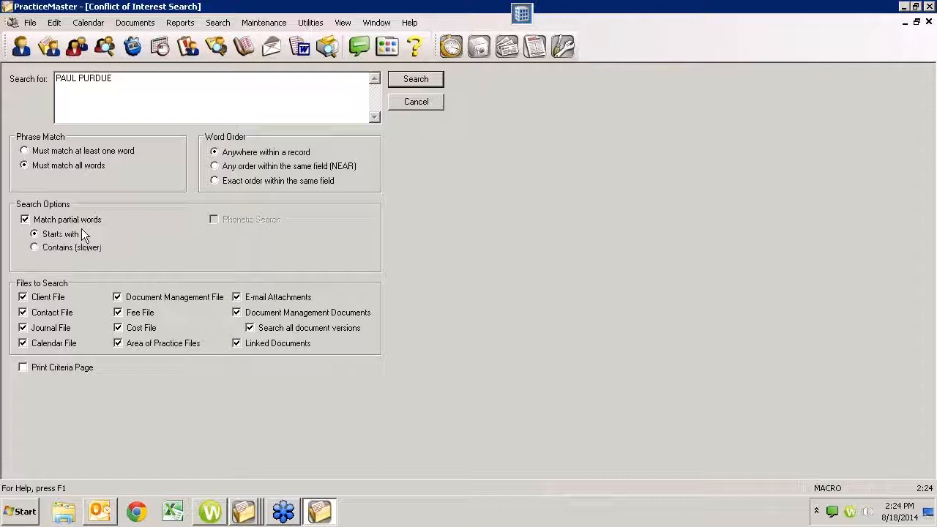
{"action": "left_click", "coordinate": [72, 221]}
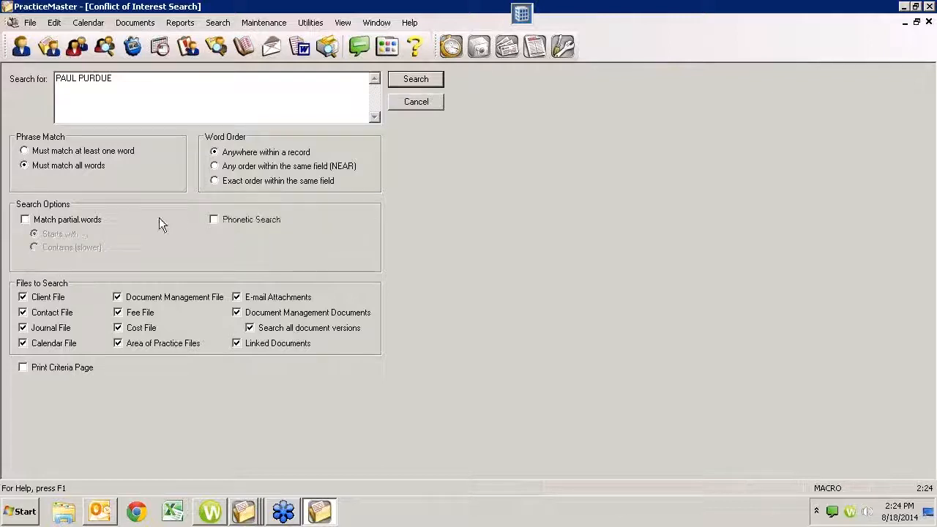
{"action": "left_click", "coordinate": [212, 219]}
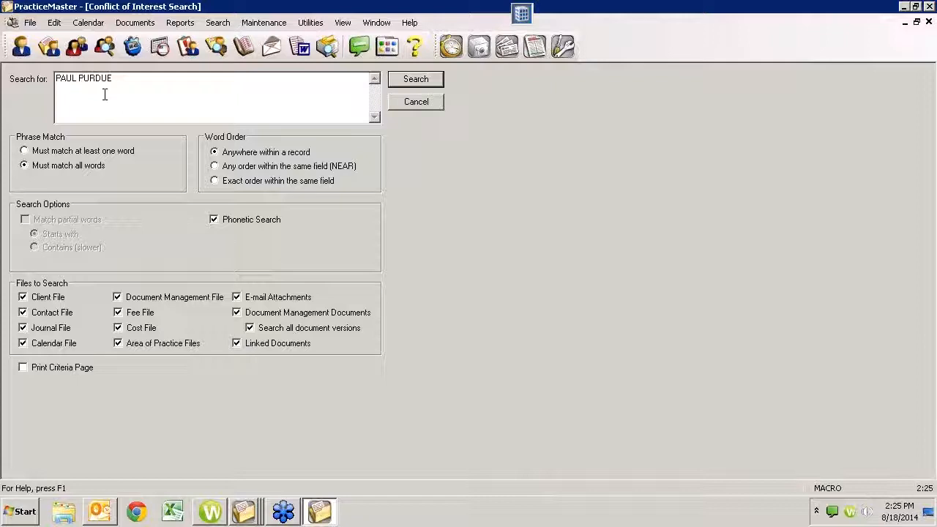
- Try partial-word, starts-with and phonetic options, ending with partial-word and phonetic matching both unchecked
{"action": "left_click_drag", "start_coordinate": [113, 79], "coordinate": [56, 78]}
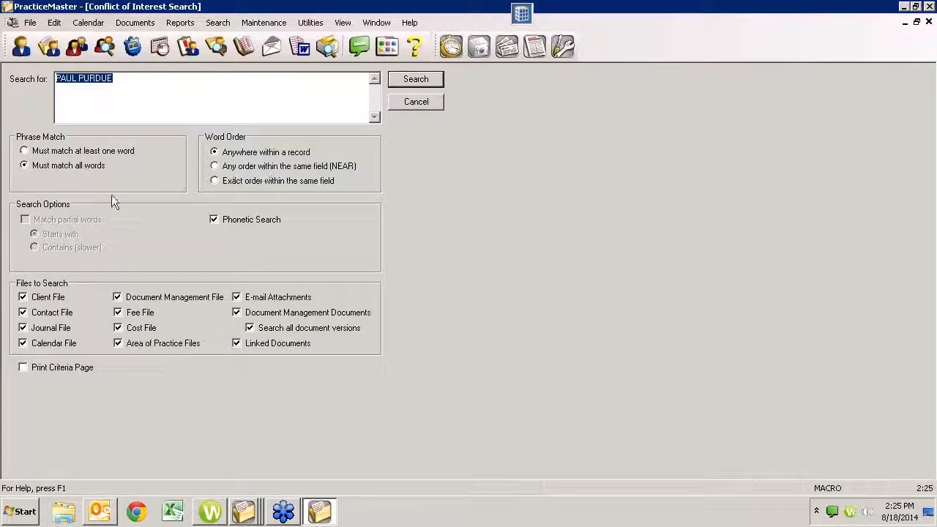
{"action": "left_click", "coordinate": [214, 220]}
{"action": "left_click", "coordinate": [25, 219]}
{"action": "left_click", "coordinate": [35, 235]}
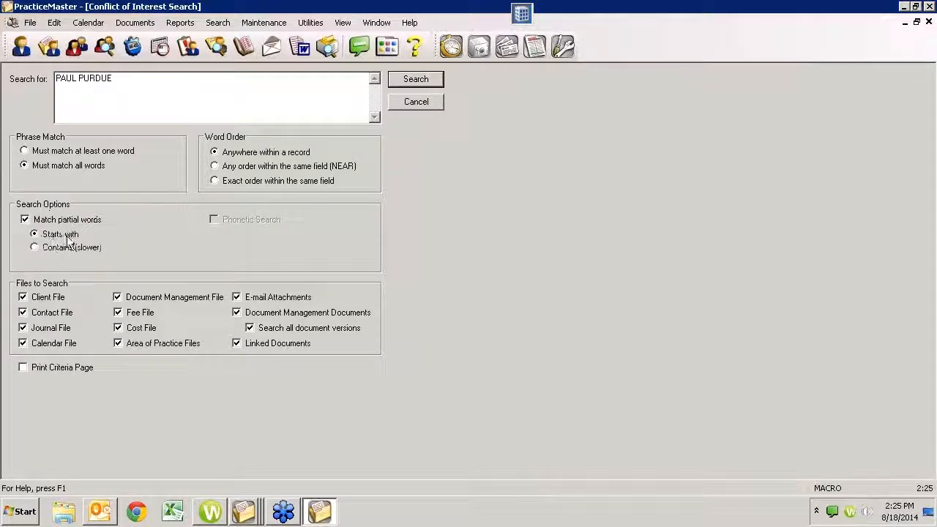
{"action": "left_click", "coordinate": [39, 221]}
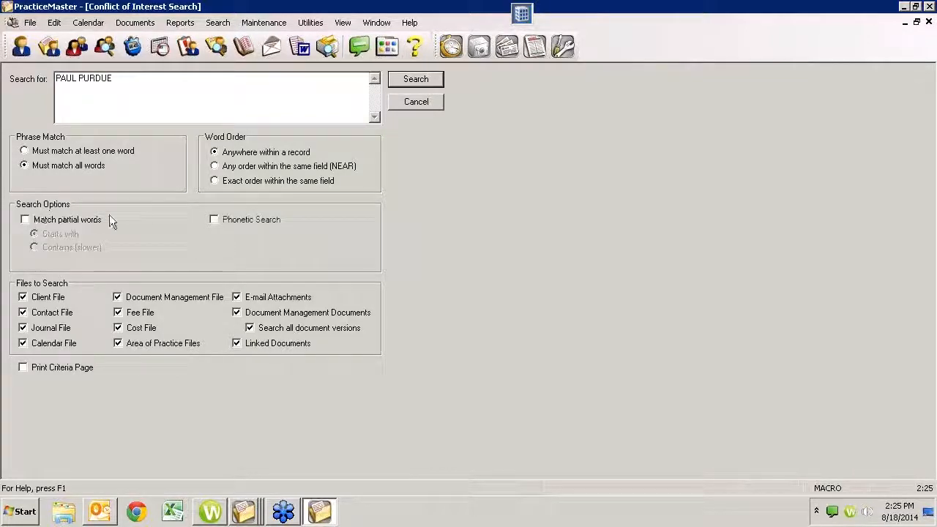
{"action": "left_click", "coordinate": [213, 219]}
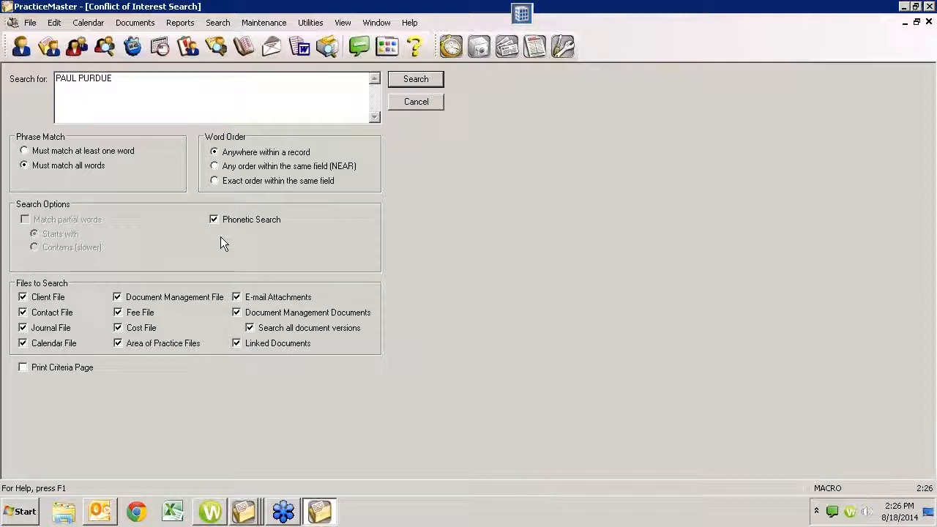
{"action": "left_click", "coordinate": [212, 221]}
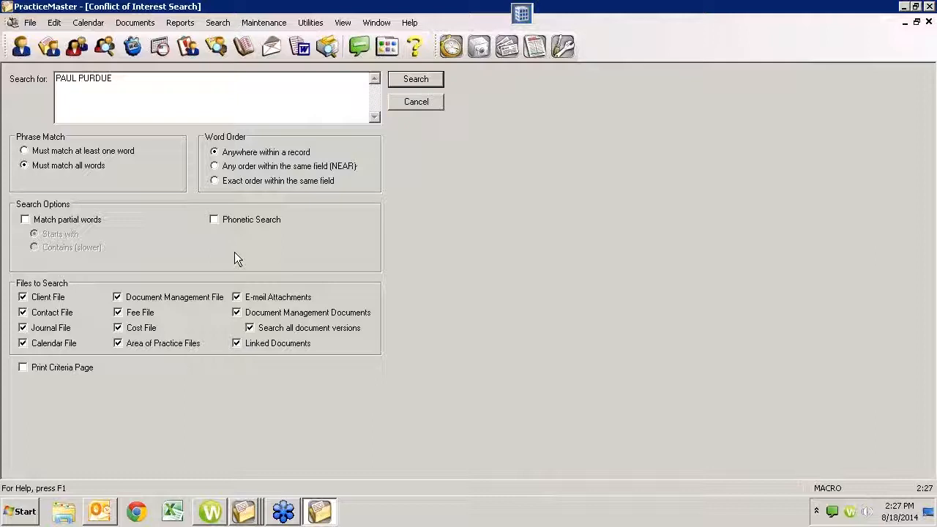
{"action": "left_click", "coordinate": [416, 81]}
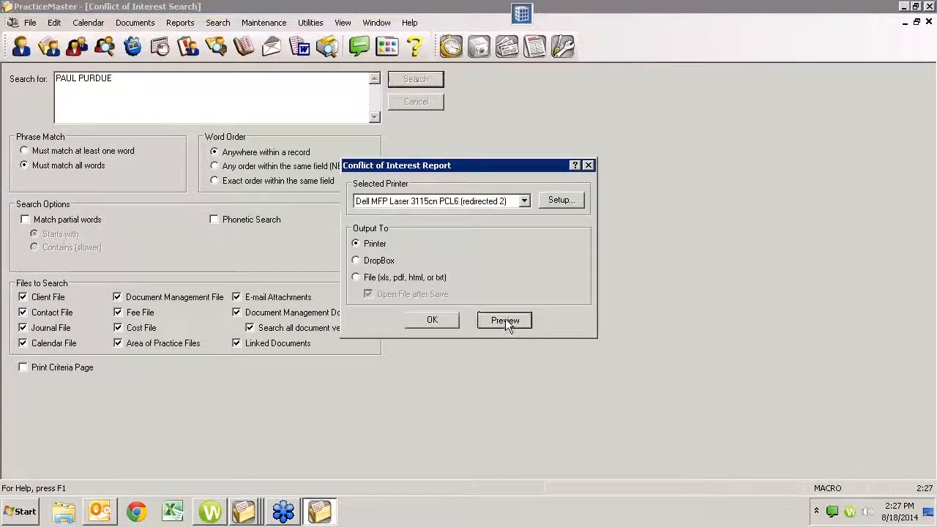
{"action": "left_click", "coordinate": [504, 320]}
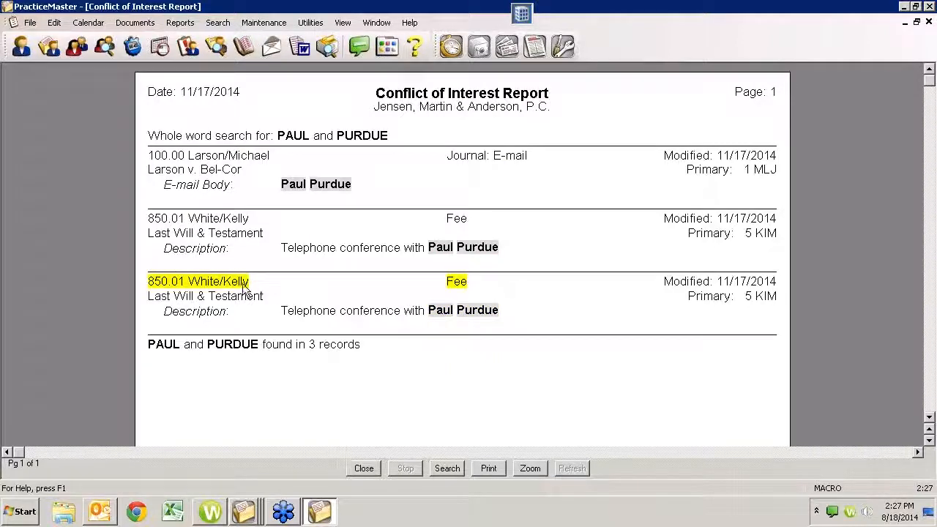
{"action": "left_click", "coordinate": [185, 286]}
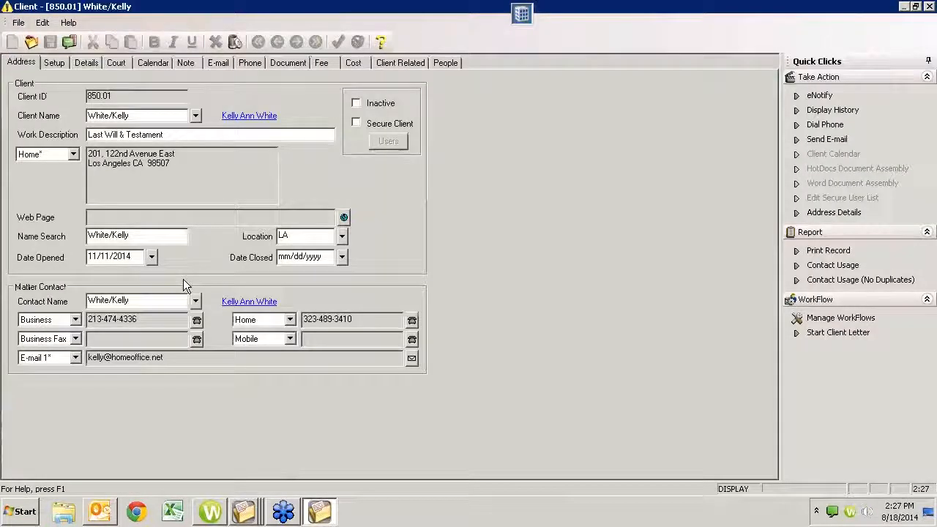
{"action": "left_click", "coordinate": [54, 62]}
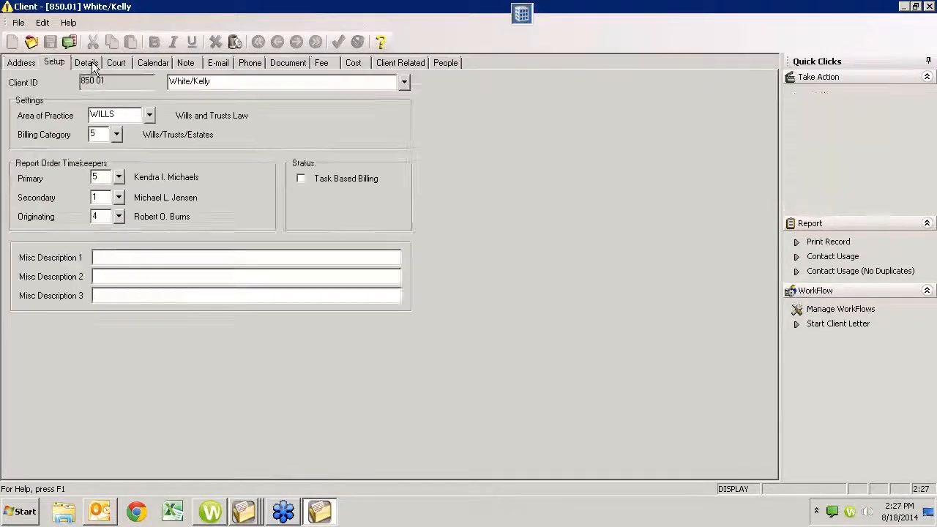
{"action": "left_click", "coordinate": [85, 62]}
{"action": "left_click", "coordinate": [116, 63]}
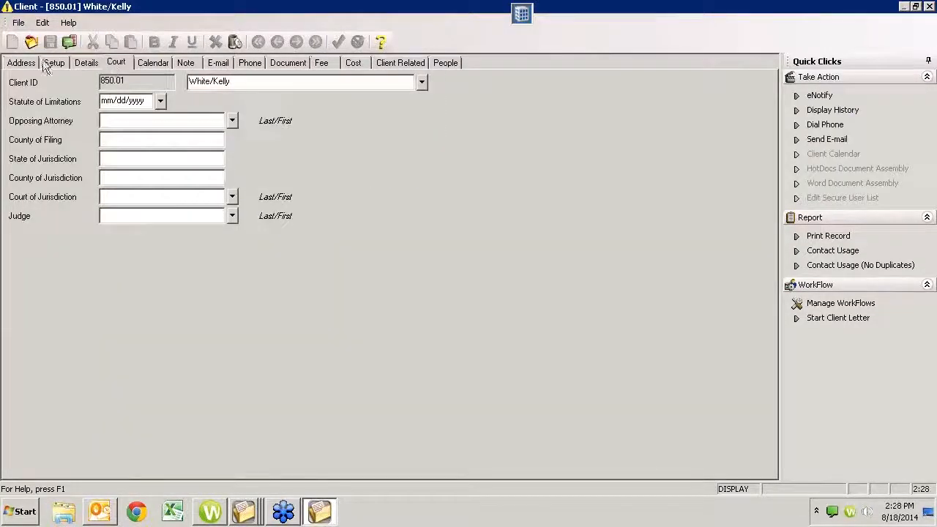
{"action": "left_click", "coordinate": [22, 63]}
{"action": "key", "text": "Escape"}
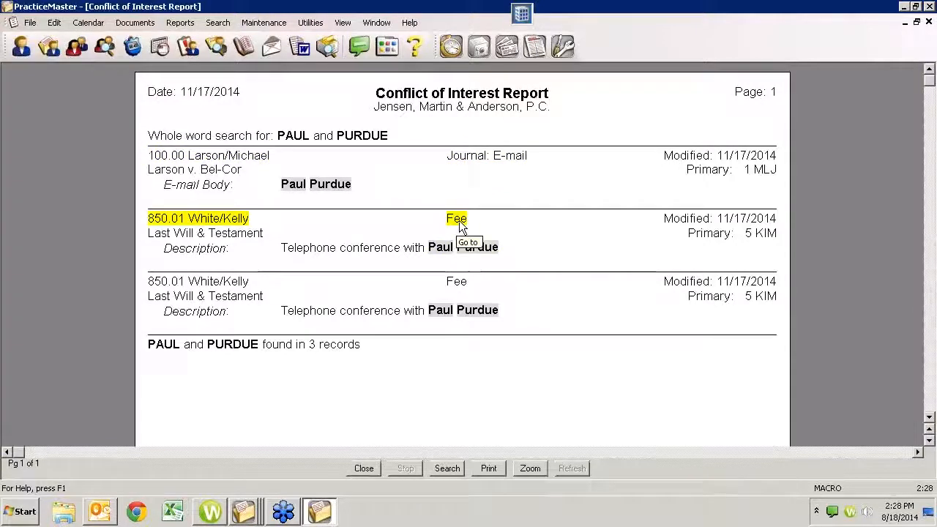
{"action": "left_click", "coordinate": [482, 158]}
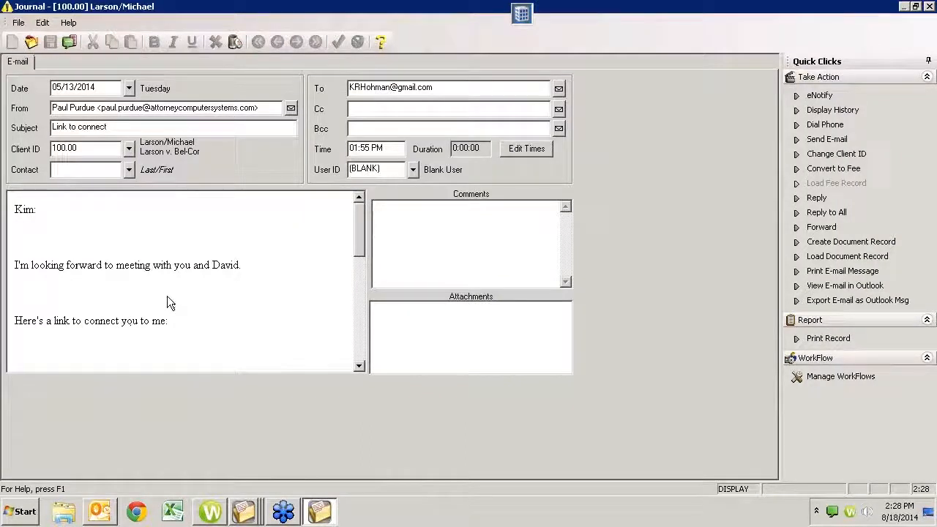
{"action": "key", "text": "Escape"}
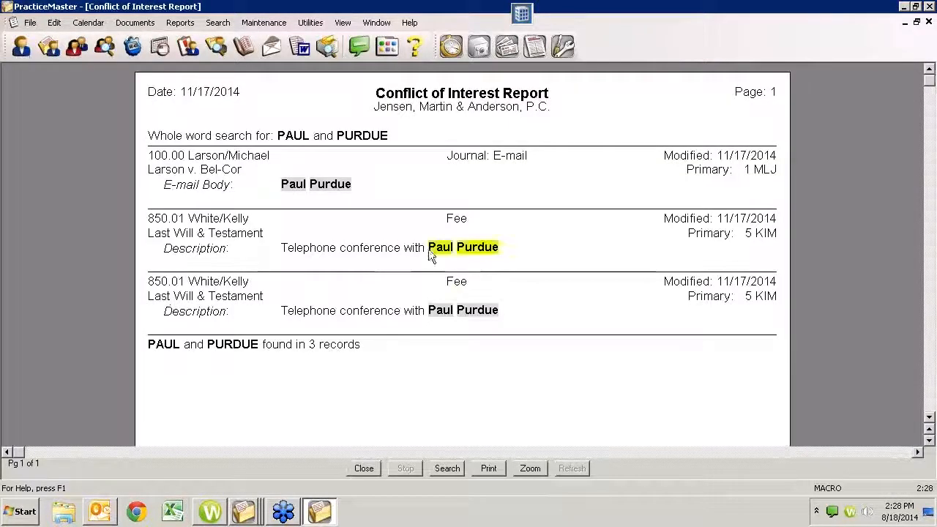
{"action": "double_click", "coordinate": [327, 184]}
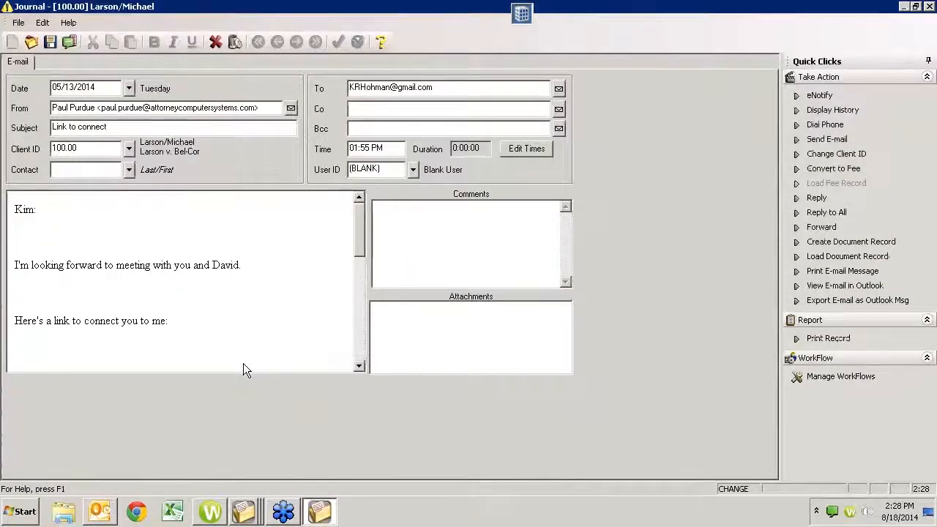
{"action": "key", "text": "Escape"}
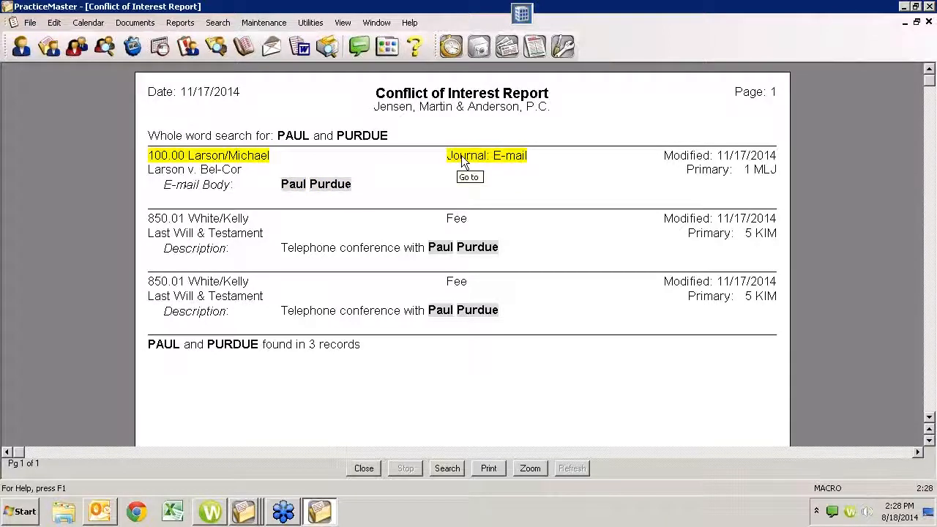
{"action": "left_click", "coordinate": [250, 154]}
{"action": "double_click", "coordinate": [255, 155]}
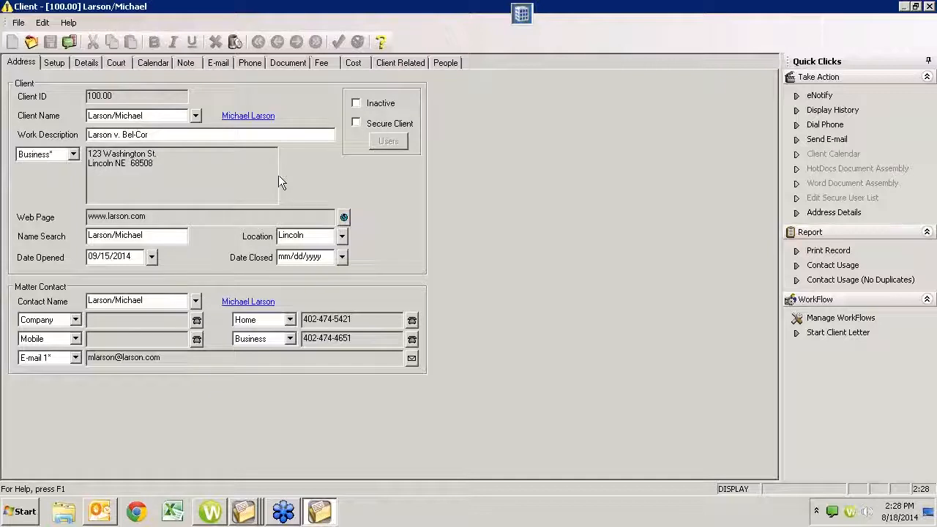
{"action": "key", "text": "Escape"}
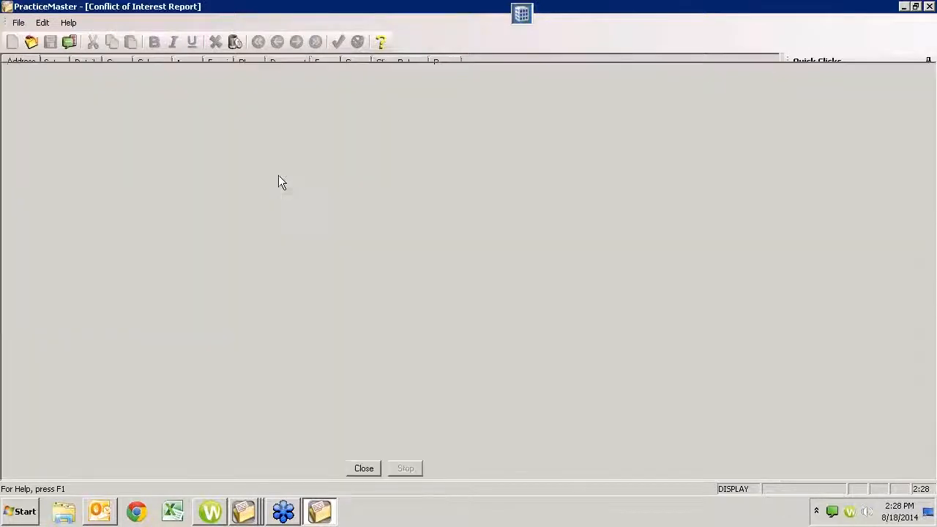
{"action": "double_click", "coordinate": [486, 154]}
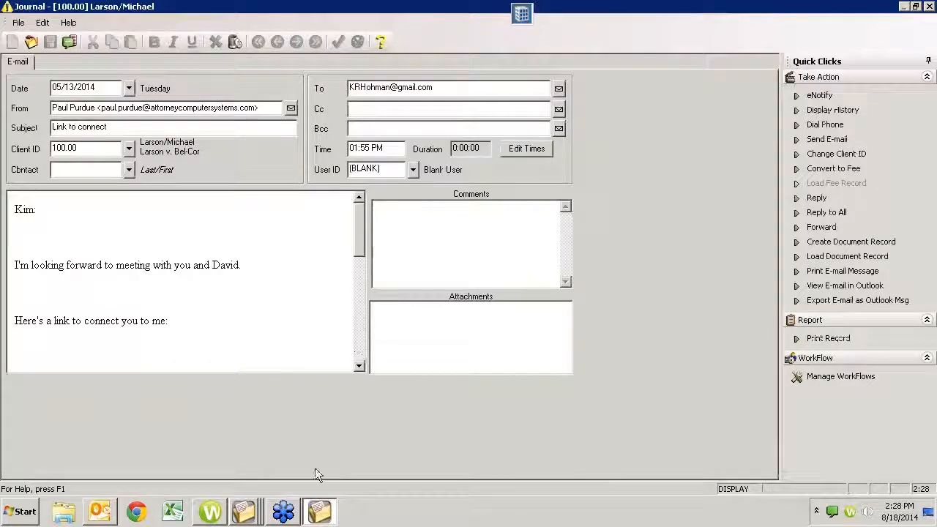
{"action": "key", "text": "Escape"}
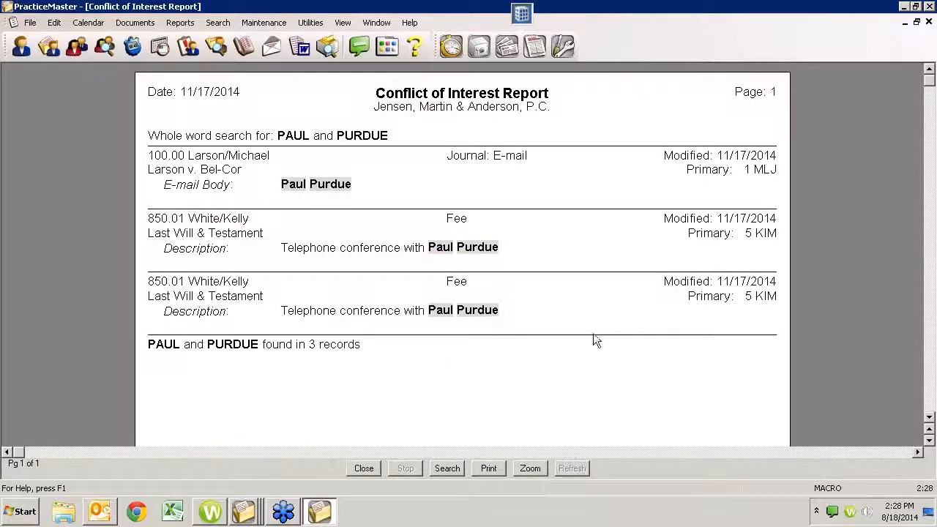
- Close the report and search, then open the Client file definition's field list, skipping HotBackup
{"action": "left_click", "coordinate": [928, 23]}
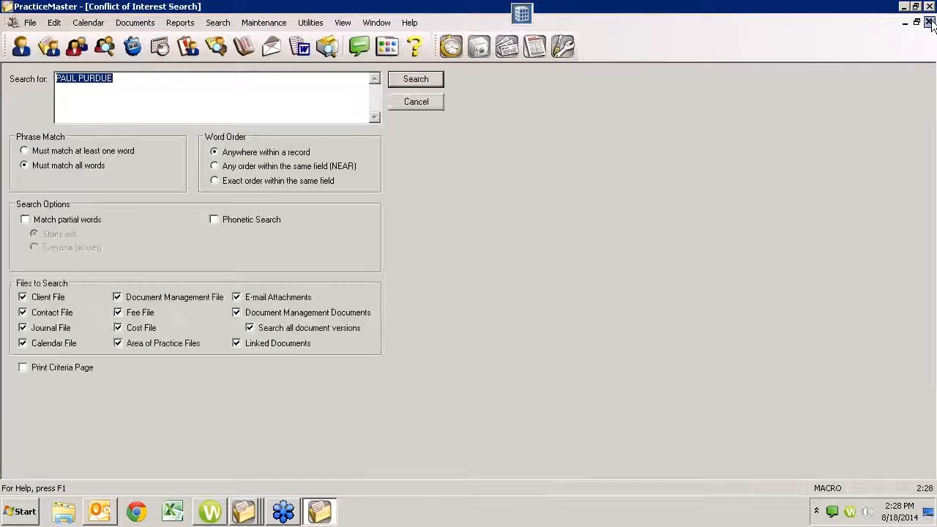
{"action": "left_click", "coordinate": [929, 23]}
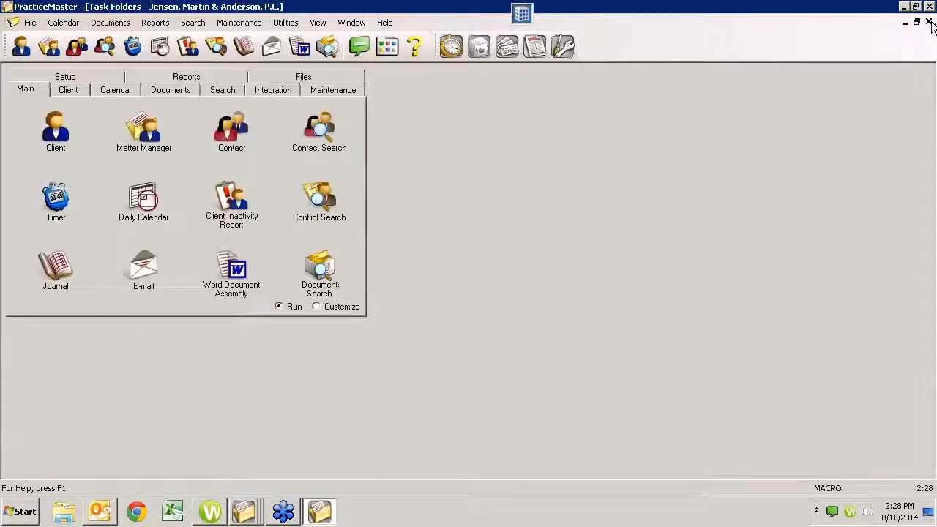
{"action": "left_click", "coordinate": [239, 23]}
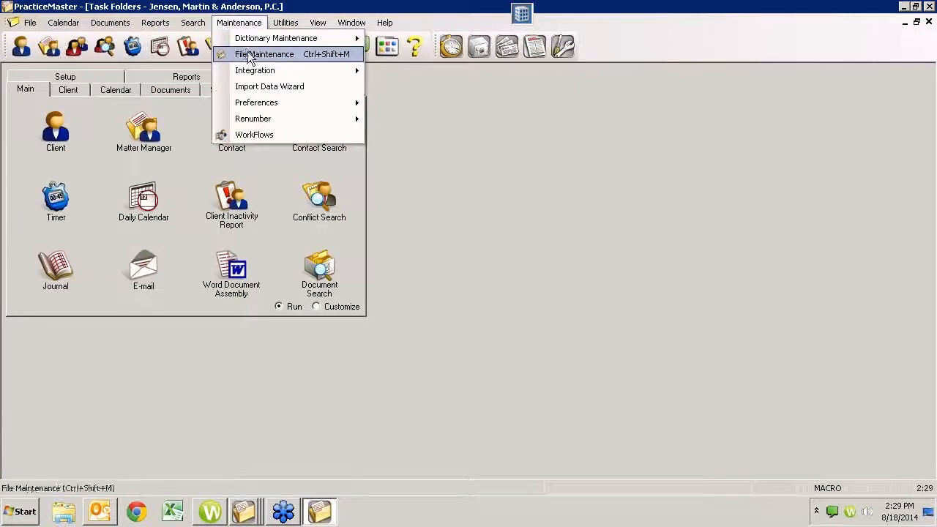
{"action": "left_click", "coordinate": [248, 51]}
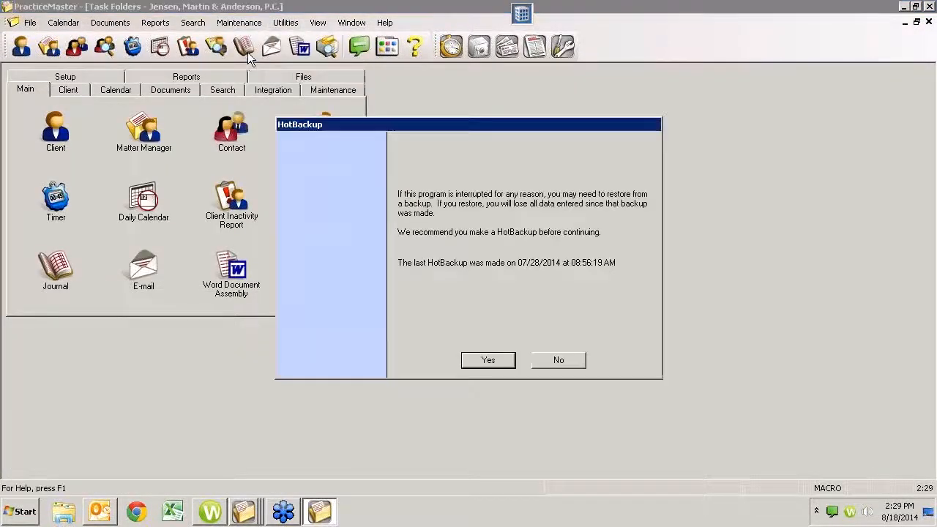
{"action": "left_click", "coordinate": [554, 359]}
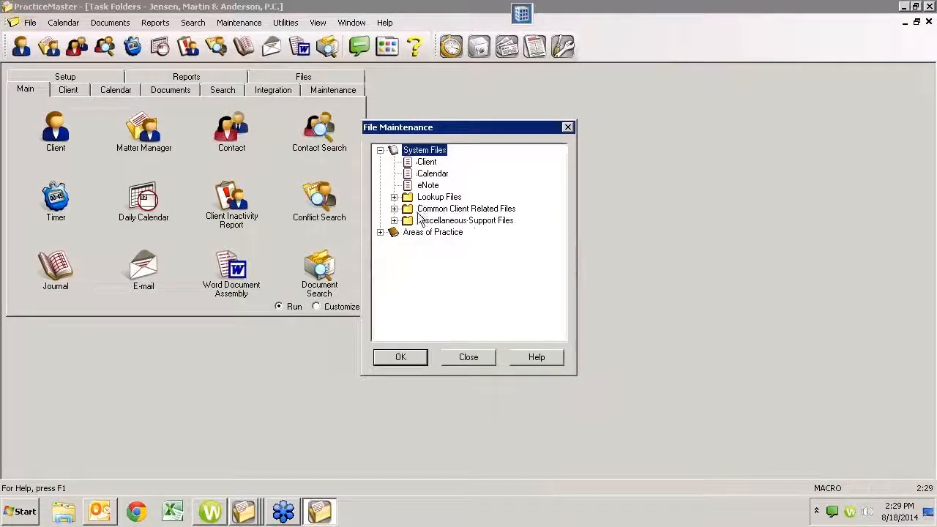
{"action": "left_click", "coordinate": [426, 163]}
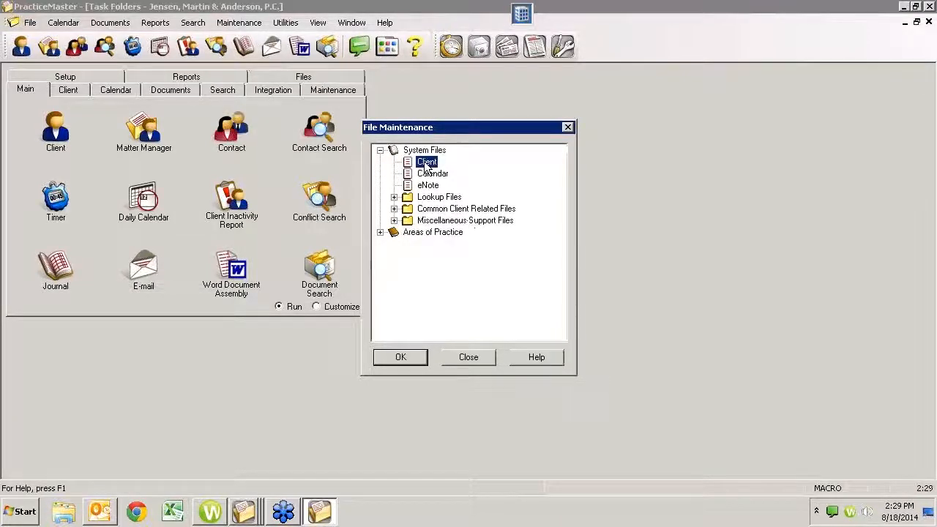
{"action": "double_click", "coordinate": [426, 162]}
{"action": "left_click", "coordinate": [326, 120]}
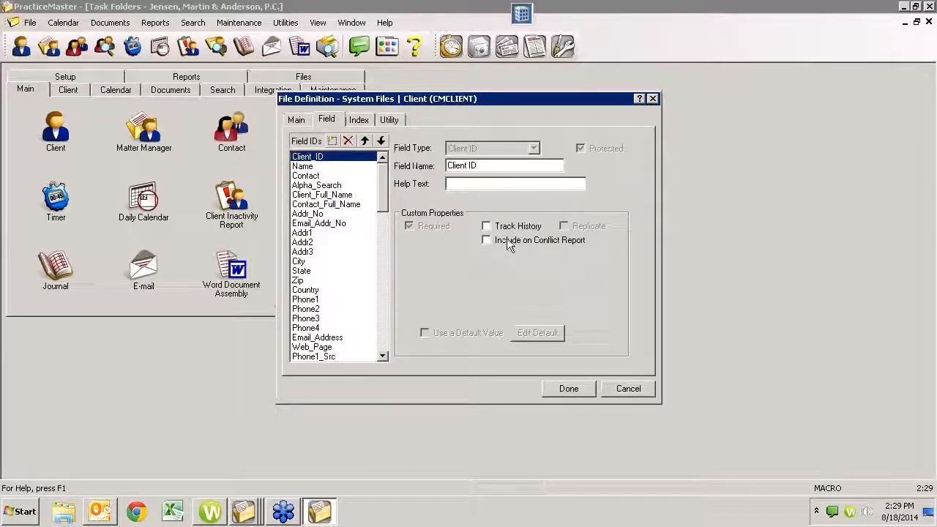
- Inspect the Addr1, City, Phone2, Full_Name, Last_Name and Sec_Tkpr fields, then cancel without saving
{"action": "left_click", "coordinate": [323, 234]}
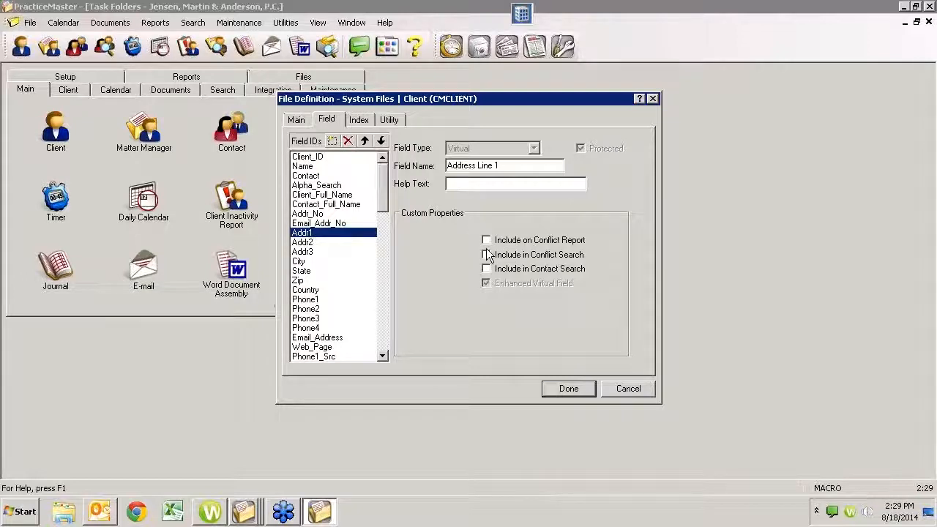
{"action": "left_click", "coordinate": [310, 261]}
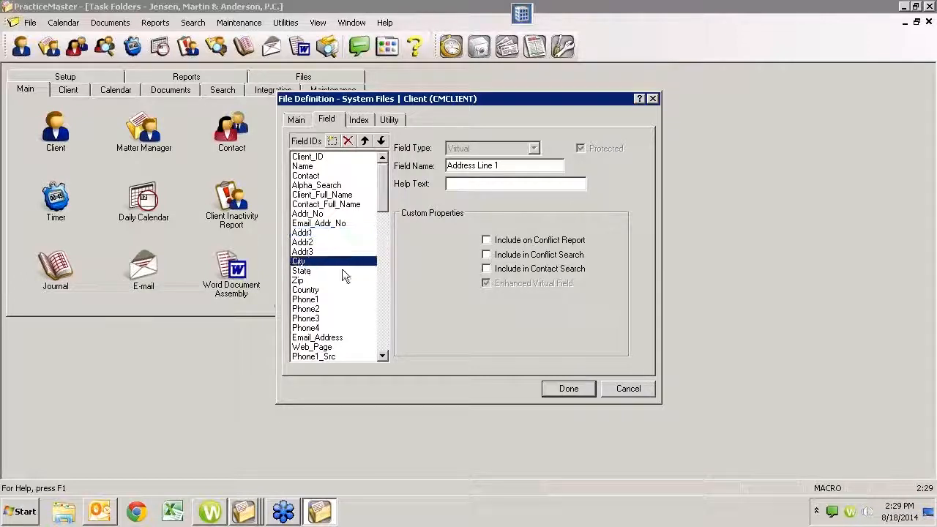
{"action": "left_click", "coordinate": [315, 309]}
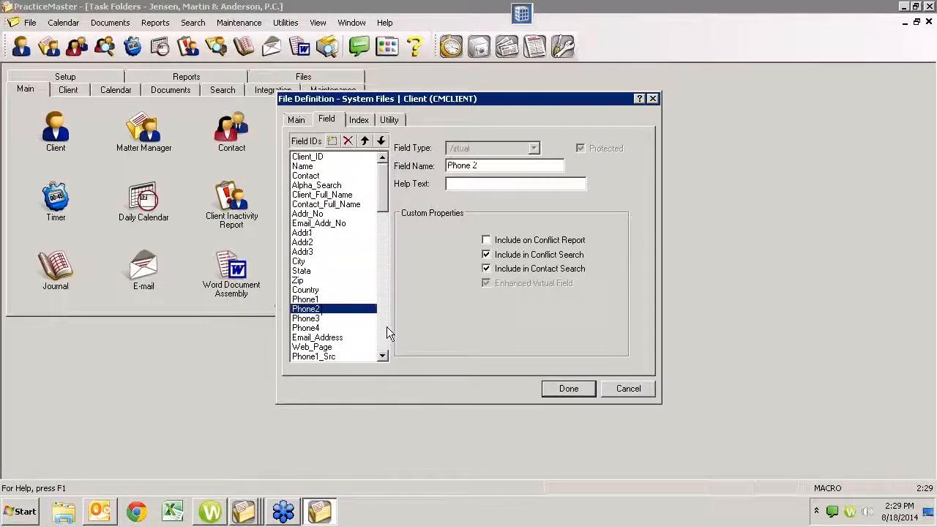
{"action": "left_click", "coordinate": [386, 330]}
{"action": "left_click", "coordinate": [329, 310]}
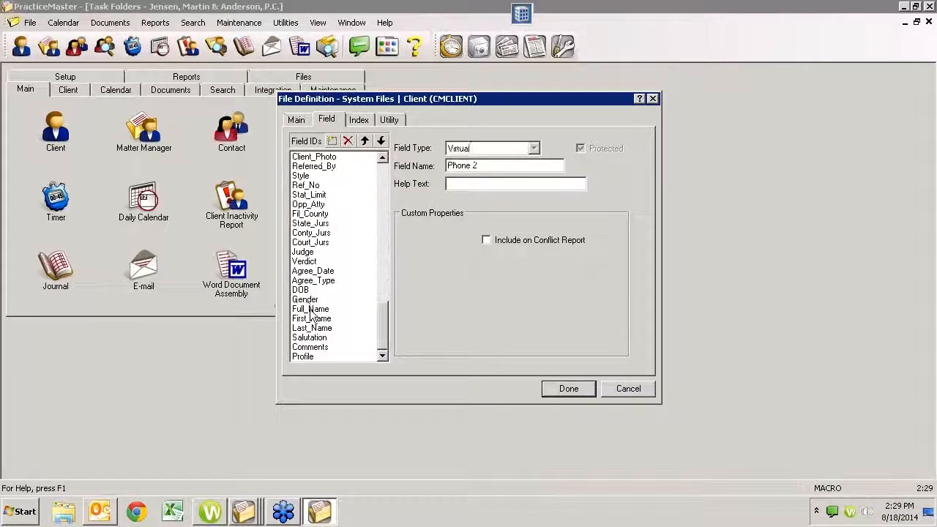
{"action": "left_click", "coordinate": [366, 329]}
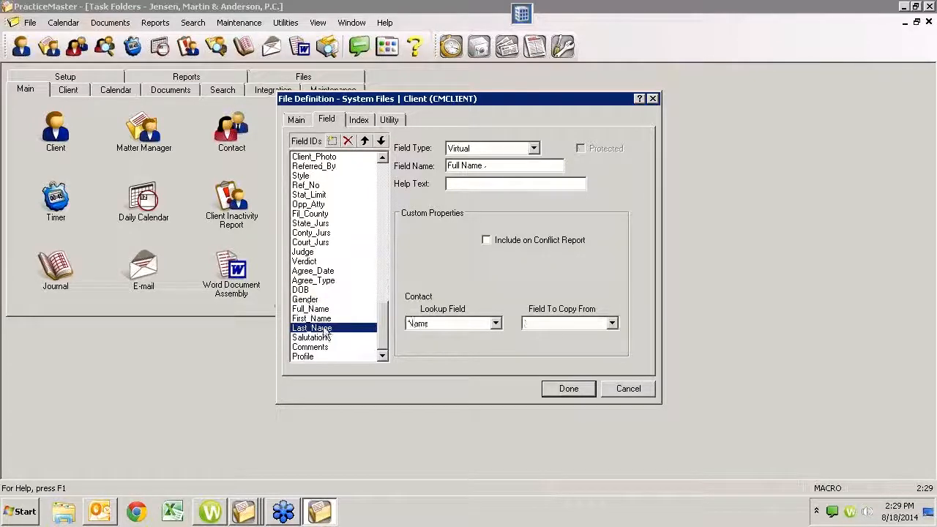
{"action": "left_click", "coordinate": [383, 263]}
{"action": "left_click", "coordinate": [348, 271]}
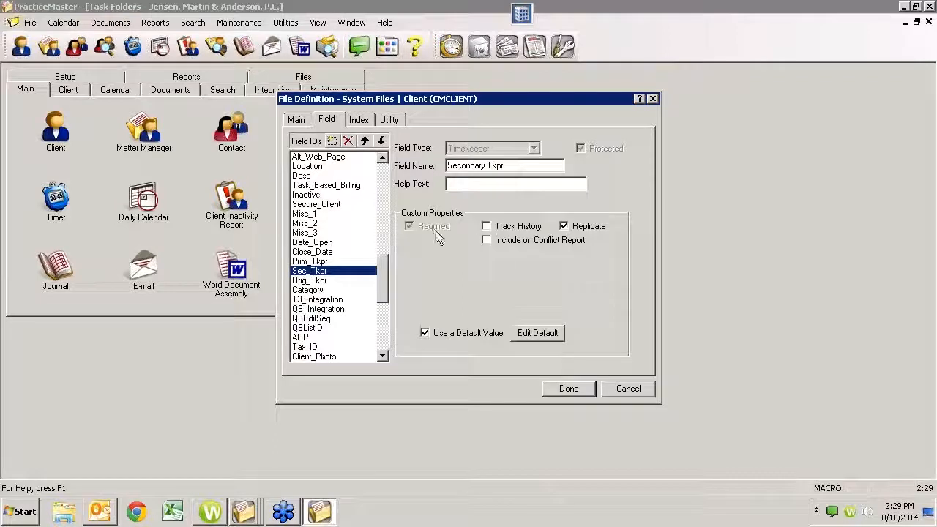
{"action": "left_click", "coordinate": [380, 194]}
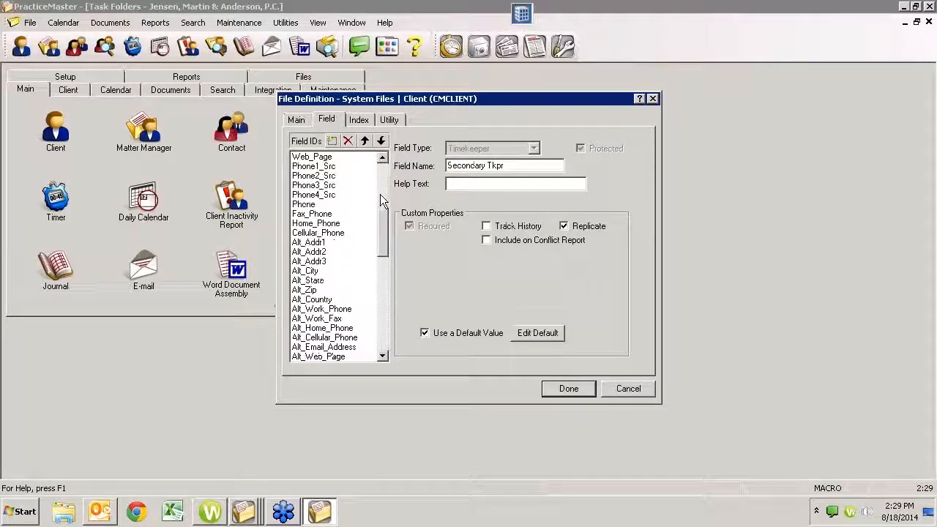
{"action": "left_click", "coordinate": [381, 185]}
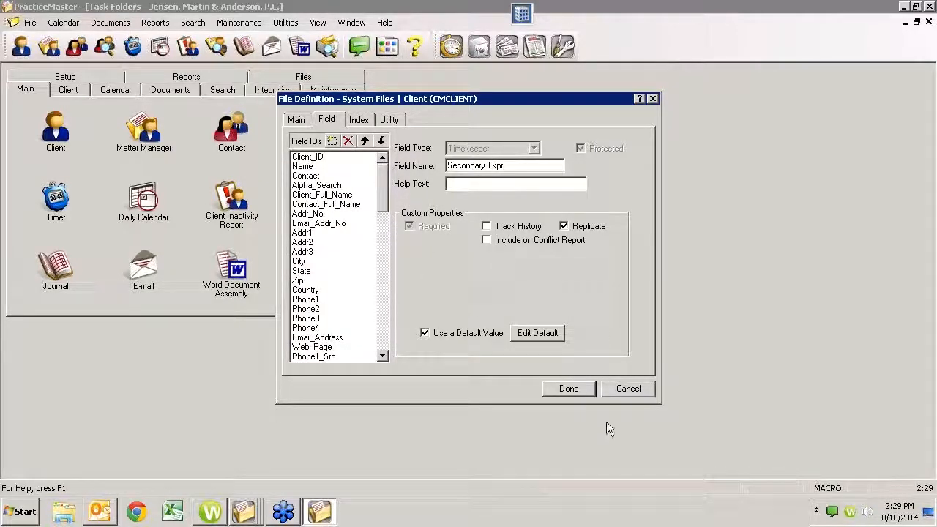
{"action": "left_click", "coordinate": [628, 388]}
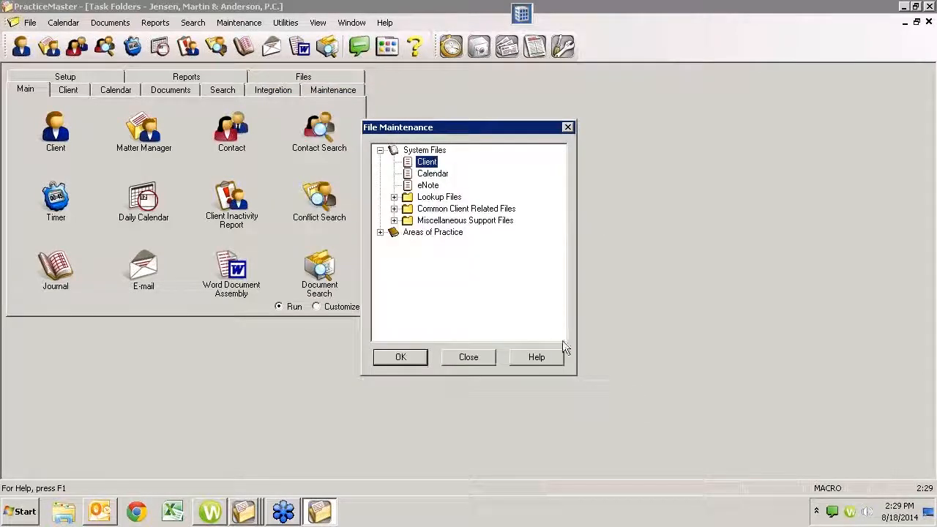
{"action": "left_click", "coordinate": [469, 356]}
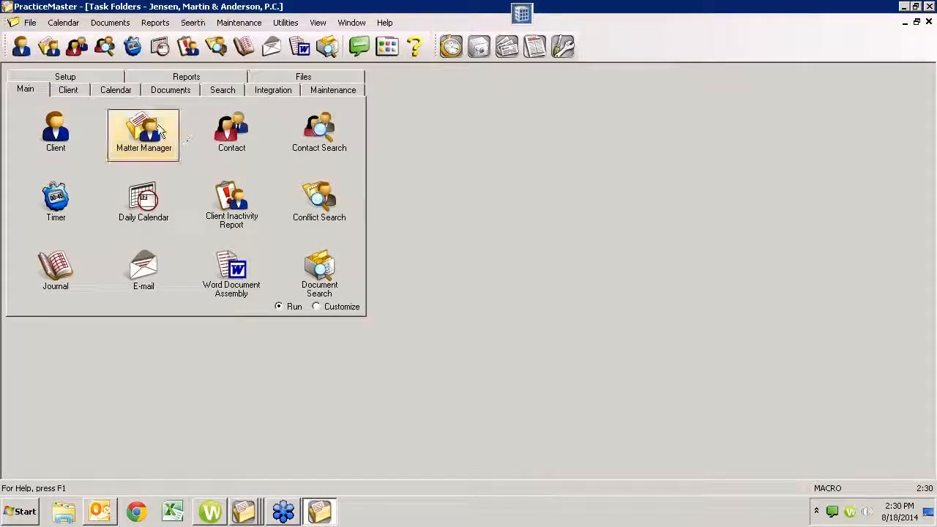
{"action": "left_click", "coordinate": [239, 22]}
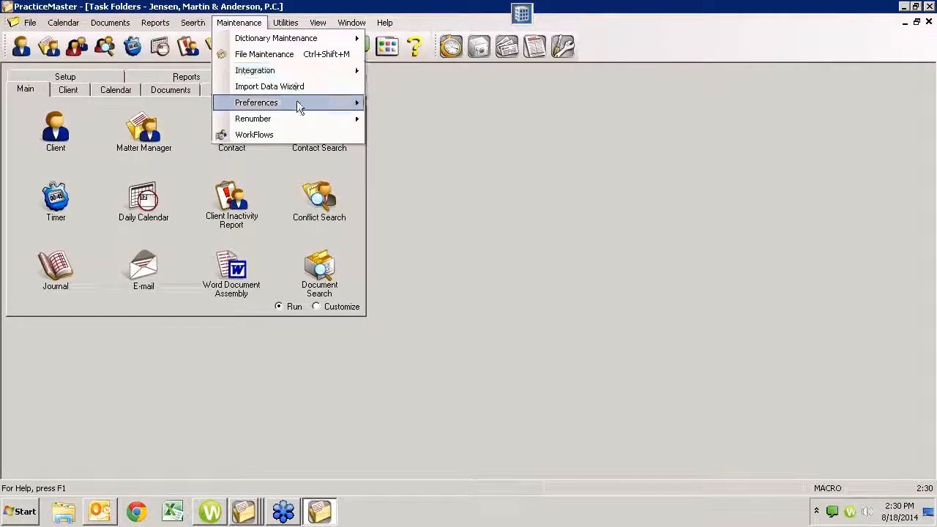
{"action": "left_click", "coordinate": [281, 55]}
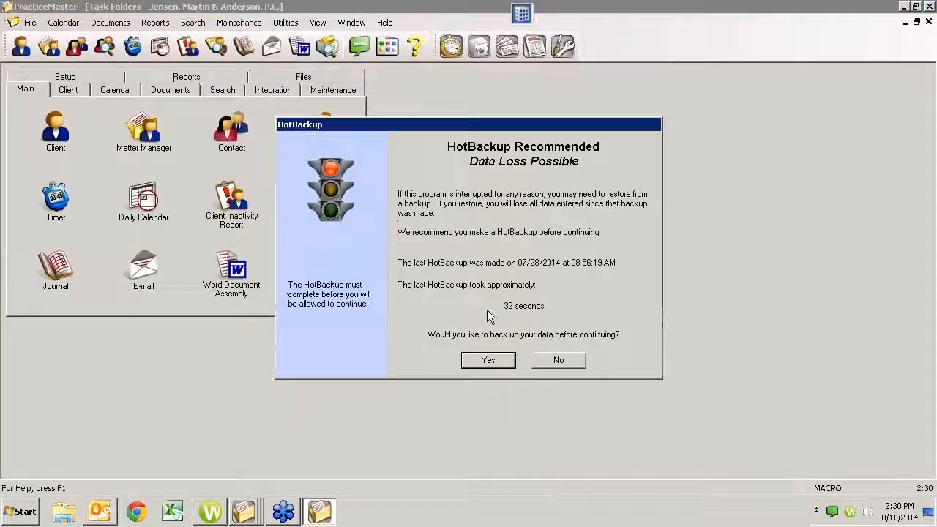
{"action": "left_click", "coordinate": [548, 363]}
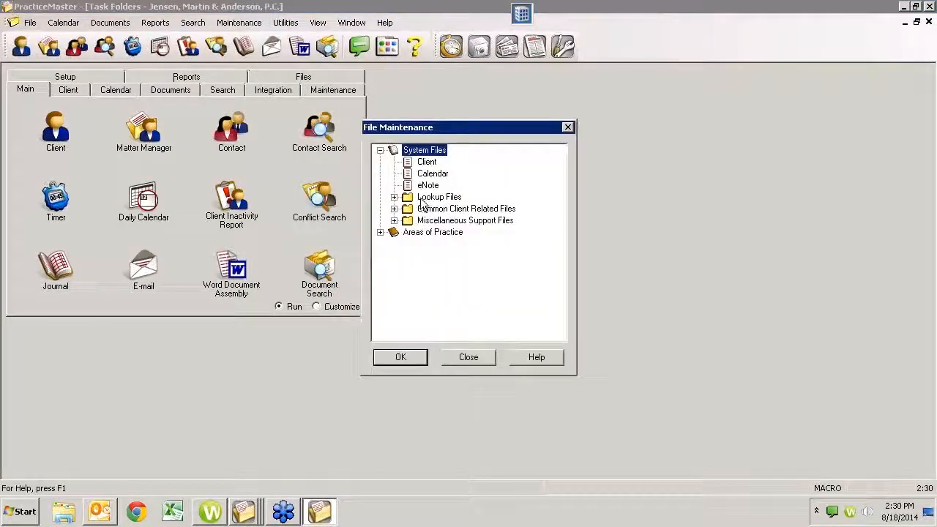
- Mark the Client City field Include on Conflict Report and save the Client definition
{"action": "double_click", "coordinate": [427, 161]}
{"action": "left_click", "coordinate": [326, 120]}
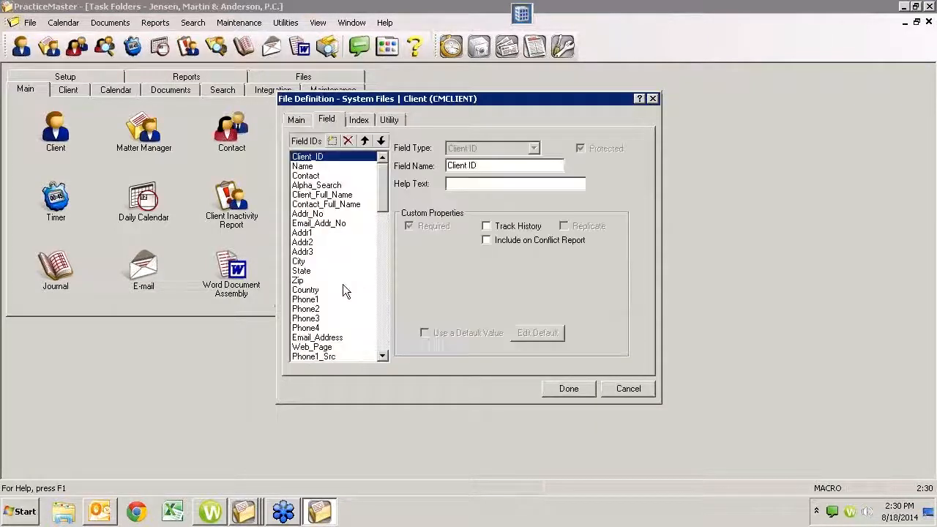
{"action": "left_click", "coordinate": [308, 233]}
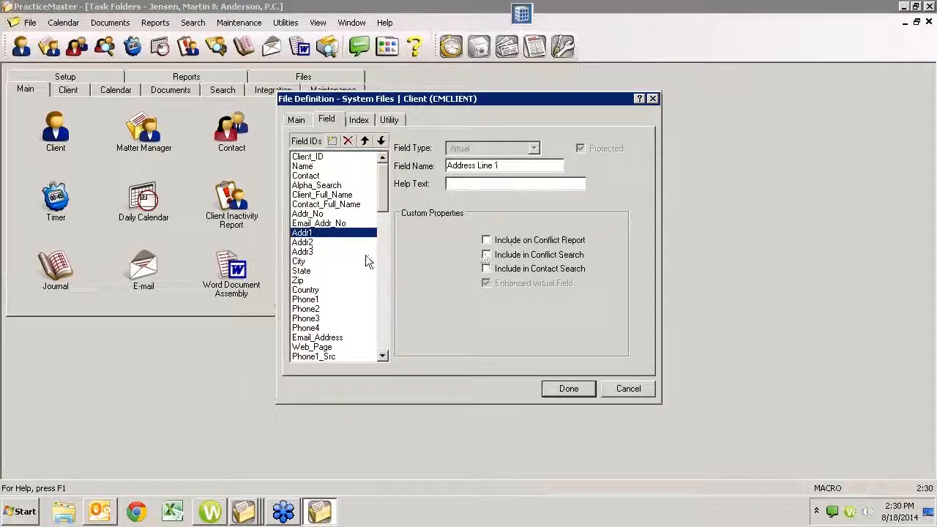
{"action": "left_click", "coordinate": [300, 262]}
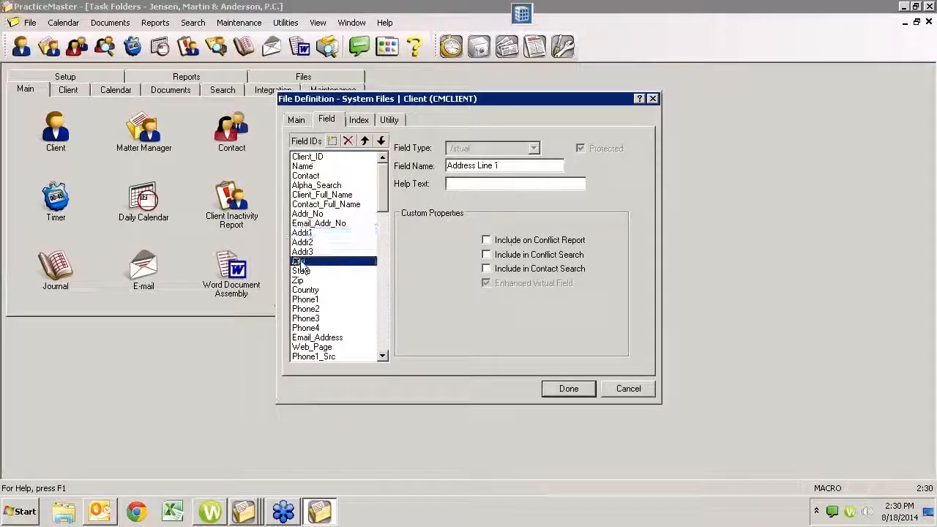
{"action": "left_click", "coordinate": [489, 243]}
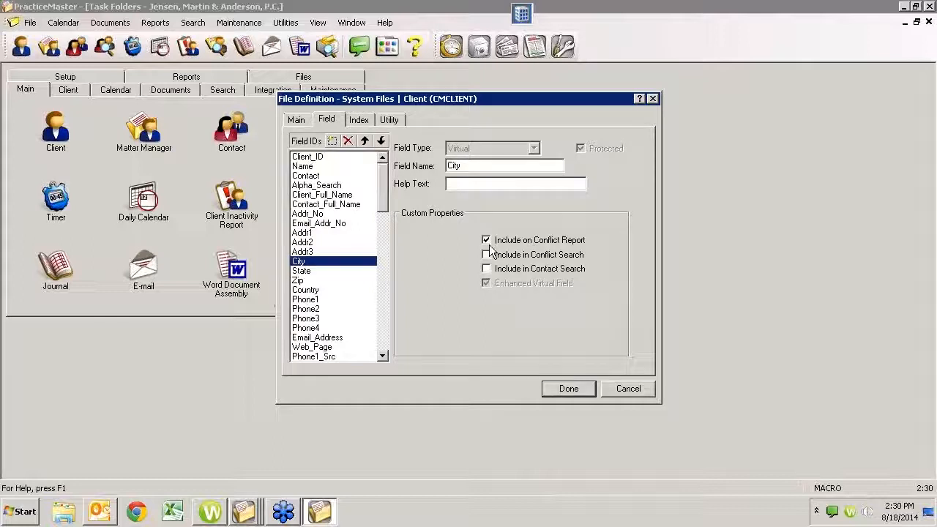
{"action": "left_click", "coordinate": [571, 390]}
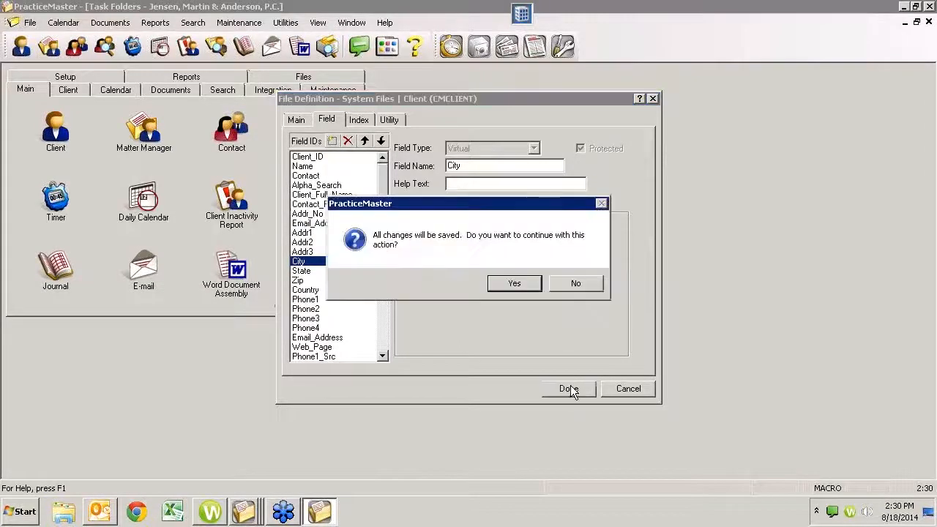
{"action": "left_click", "coordinate": [504, 285]}
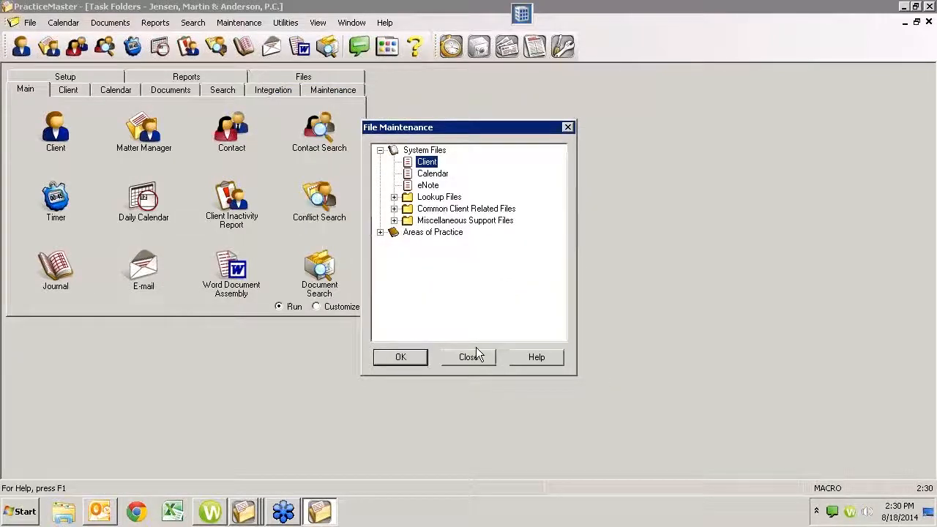
{"action": "left_click", "coordinate": [468, 357]}
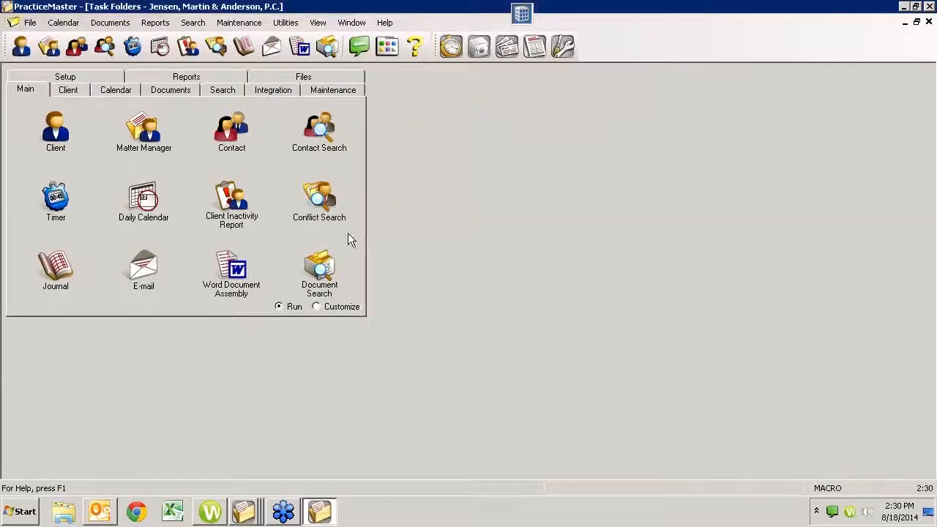
- Open the Conflict of Interest Search and clear its leftover search text
{"action": "left_click", "coordinate": [215, 44]}
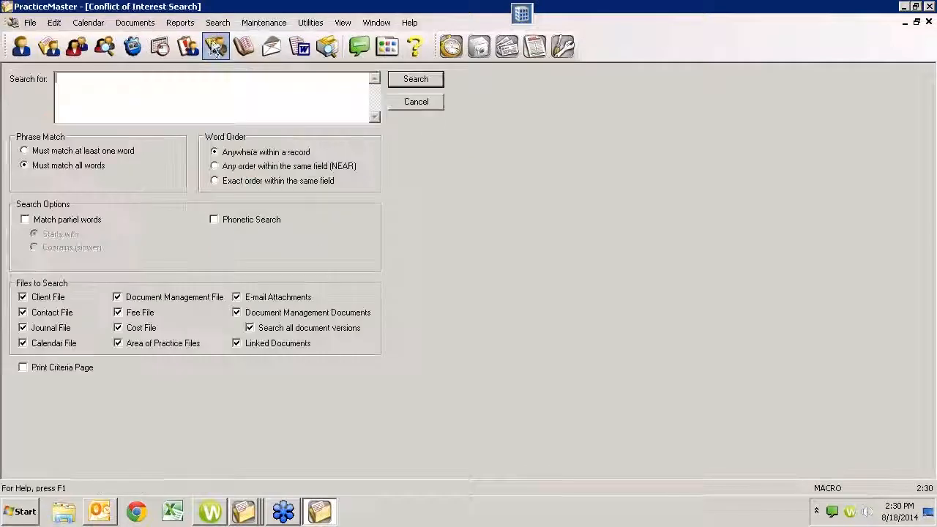
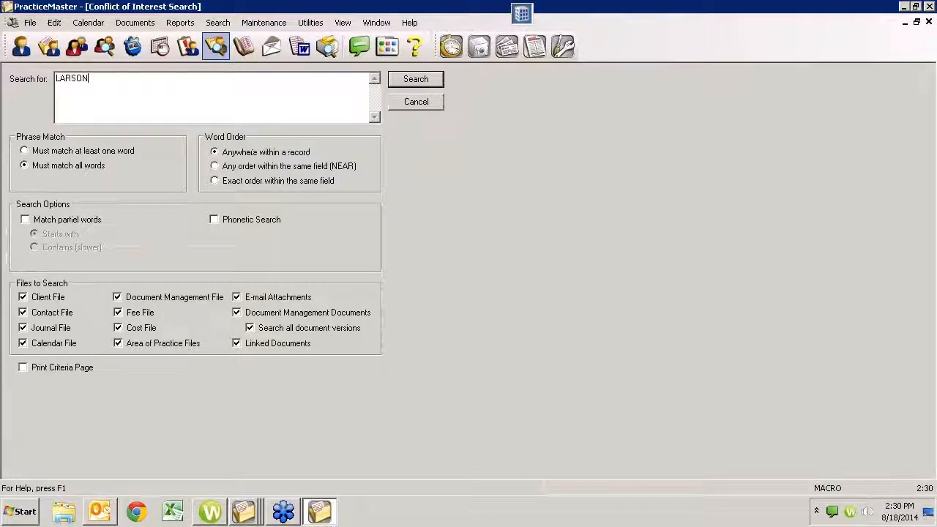
- Search for LARSON and preview the report, scrolling through the client, document, fee and calendar matches
{"action": "key", "text": "Return"}
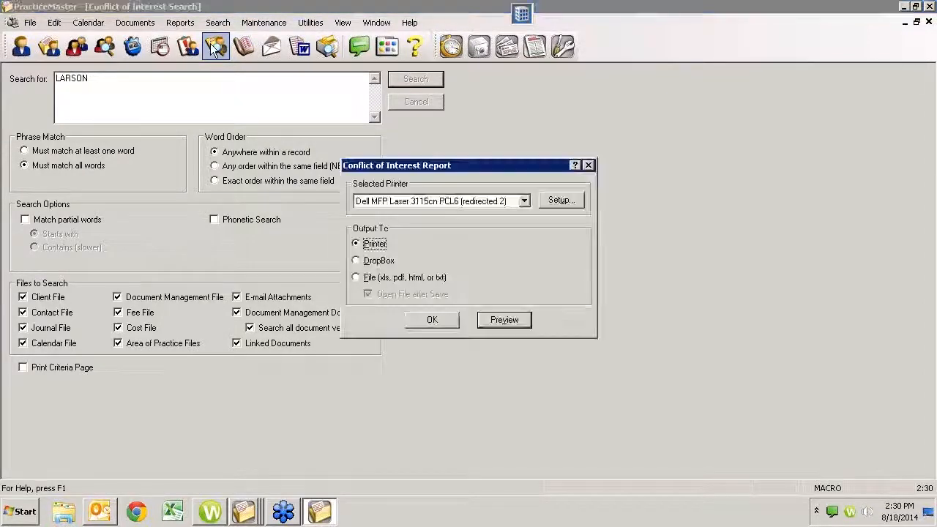
{"action": "left_click", "coordinate": [493, 320]}
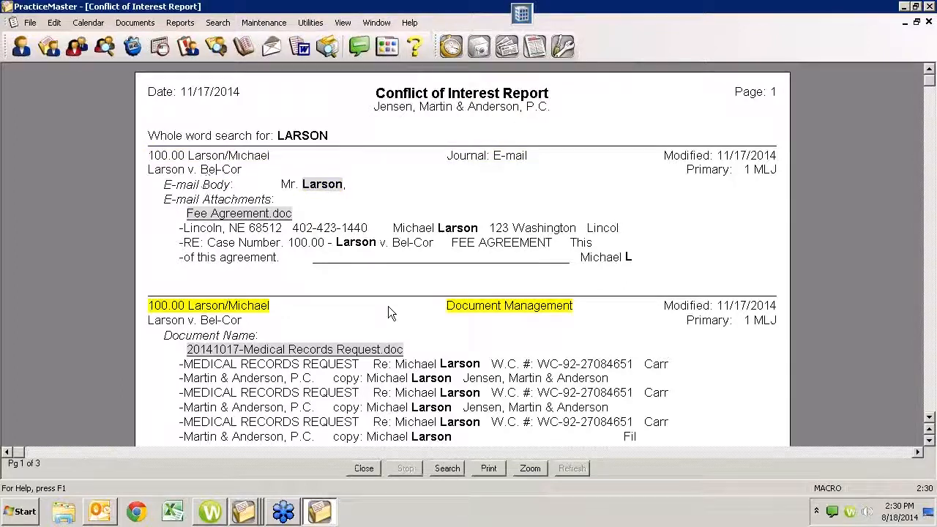
{"action": "scroll", "coordinate": [252, 309], "scroll_direction": "down", "scroll_amount": 2}
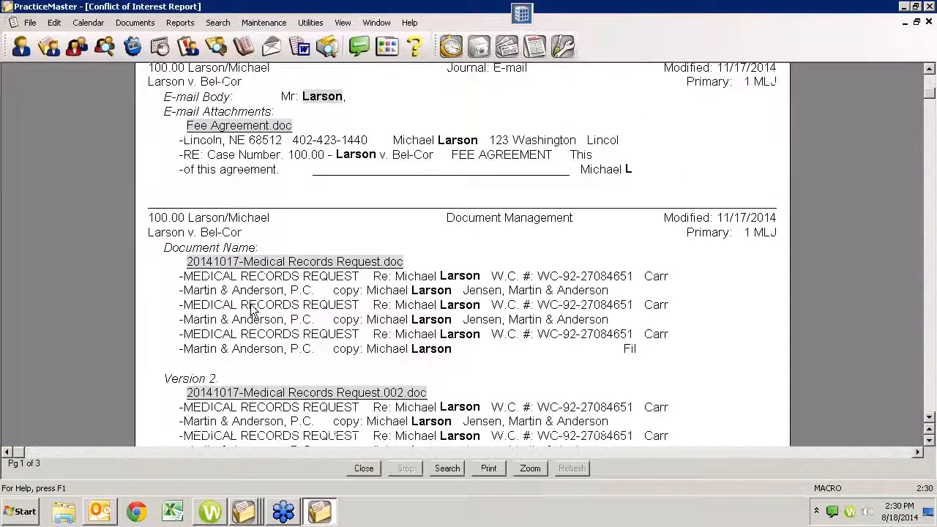
{"action": "scroll", "coordinate": [252, 309], "scroll_direction": "down", "scroll_amount": 12}
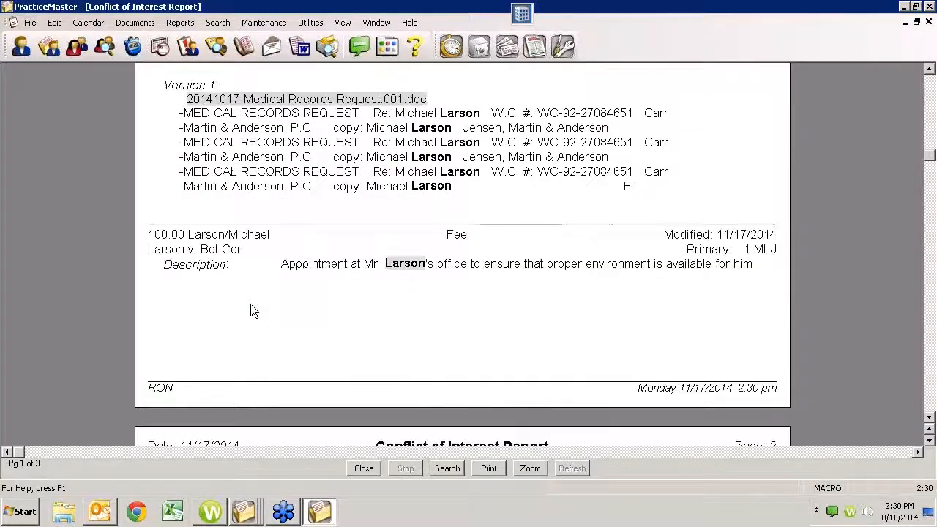
{"action": "scroll", "coordinate": [251, 310], "scroll_direction": "down", "scroll_amount": 12}
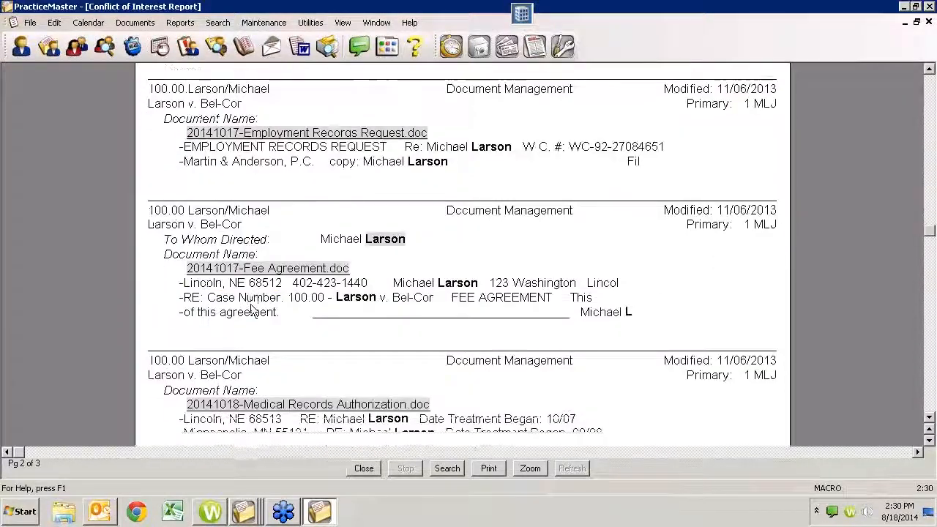
{"action": "scroll", "coordinate": [250, 311], "scroll_direction": "down", "scroll_amount": 12}
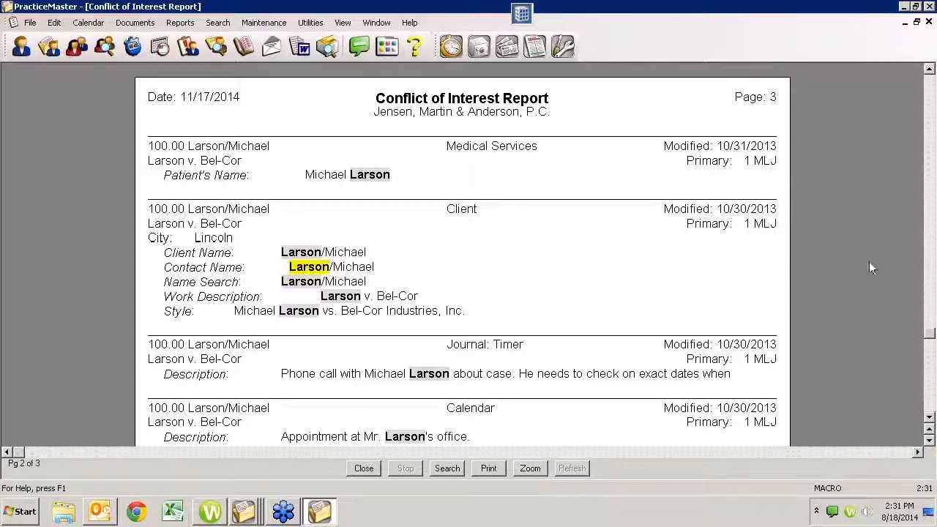
- Close the LARSON report and search, and open File Maintenance without a backup
{"action": "left_click", "coordinate": [363, 469]}
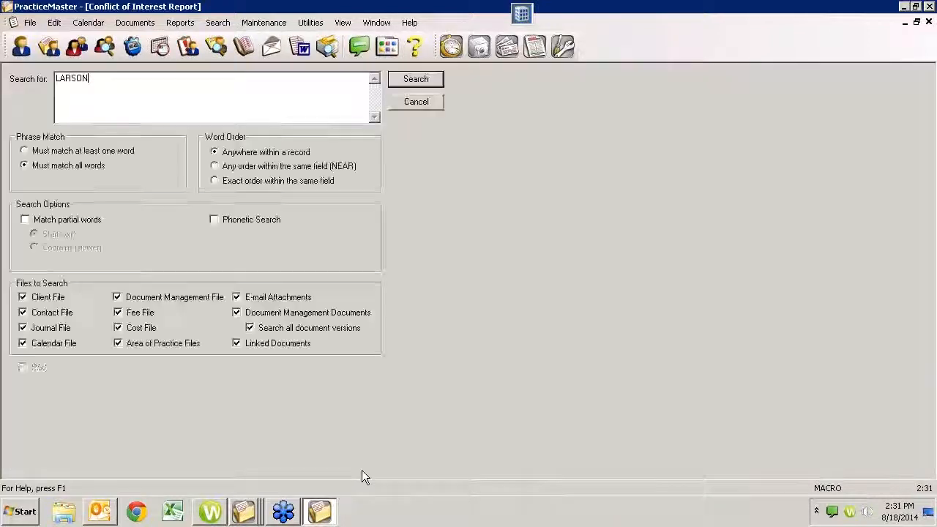
{"action": "left_click", "coordinate": [432, 105]}
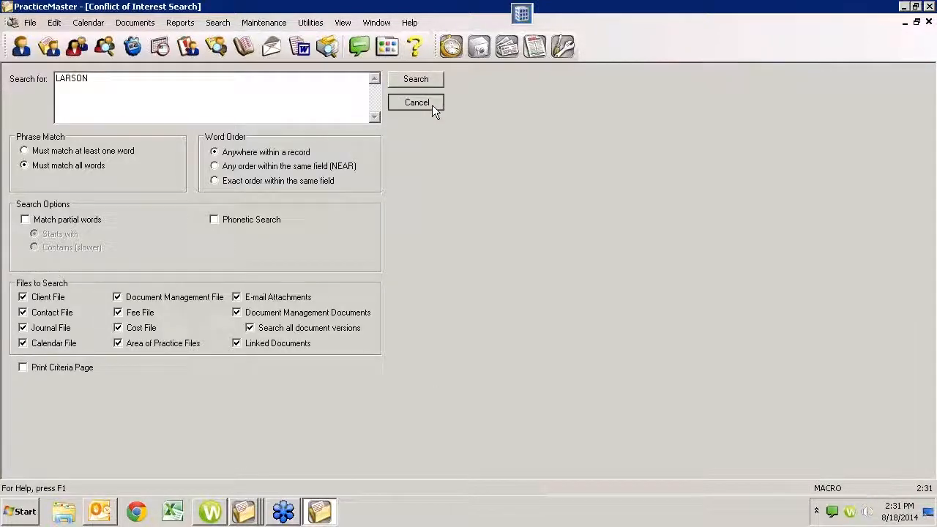
{"action": "left_click", "coordinate": [233, 24]}
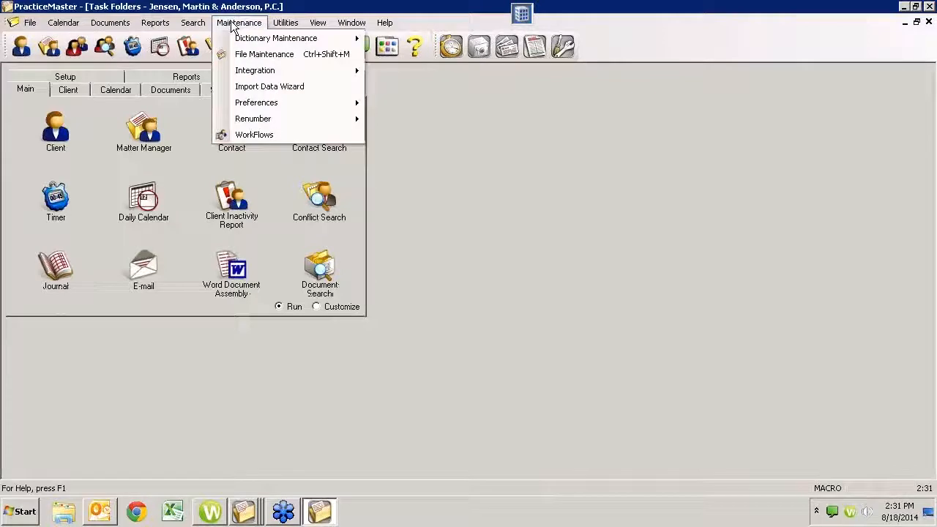
{"action": "left_click", "coordinate": [257, 56]}
{"action": "left_click", "coordinate": [572, 358]}
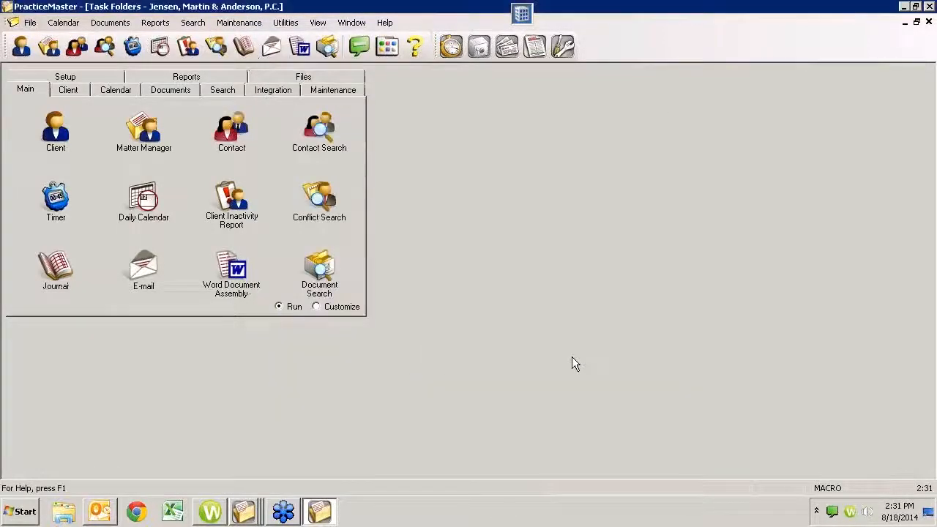
- Review the Client file's Addr_No and Addr2 fields, then close without saving
{"action": "double_click", "coordinate": [427, 162]}
{"action": "left_click", "coordinate": [327, 120]}
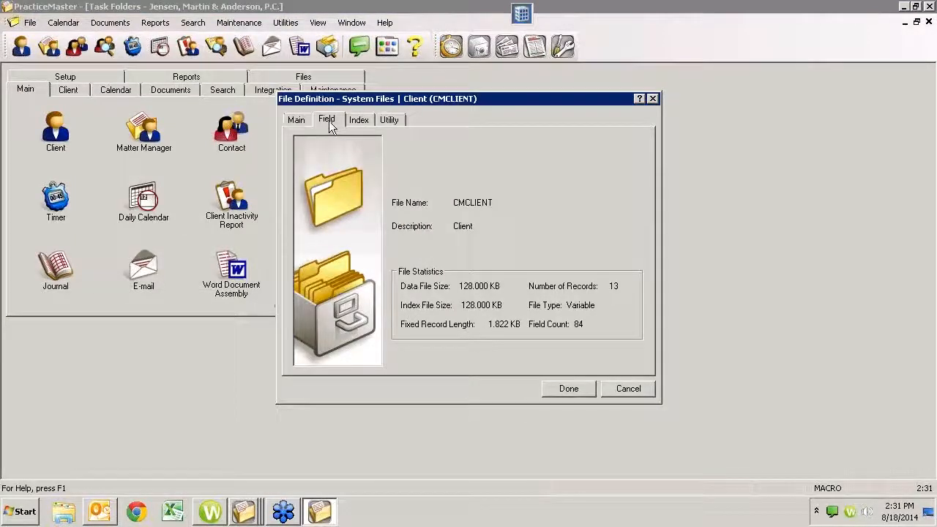
{"action": "left_click", "coordinate": [307, 213]}
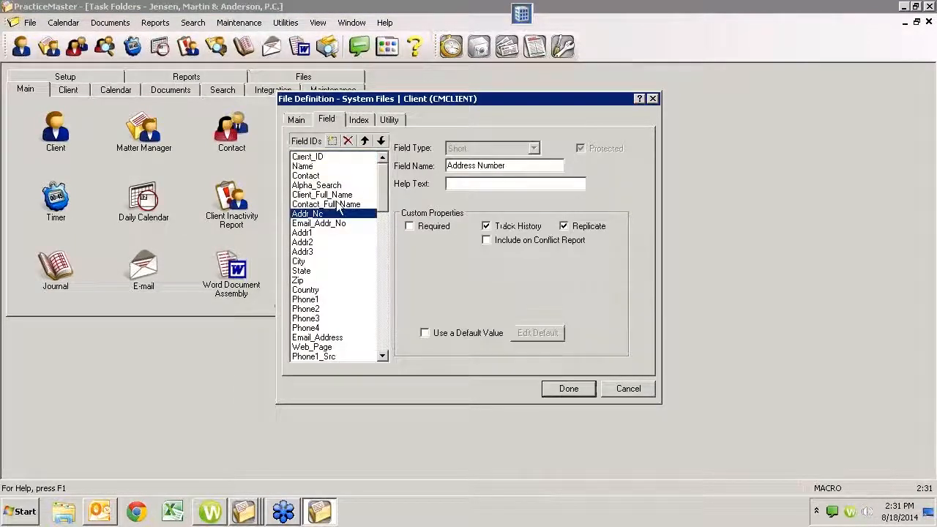
{"action": "left_click", "coordinate": [302, 243]}
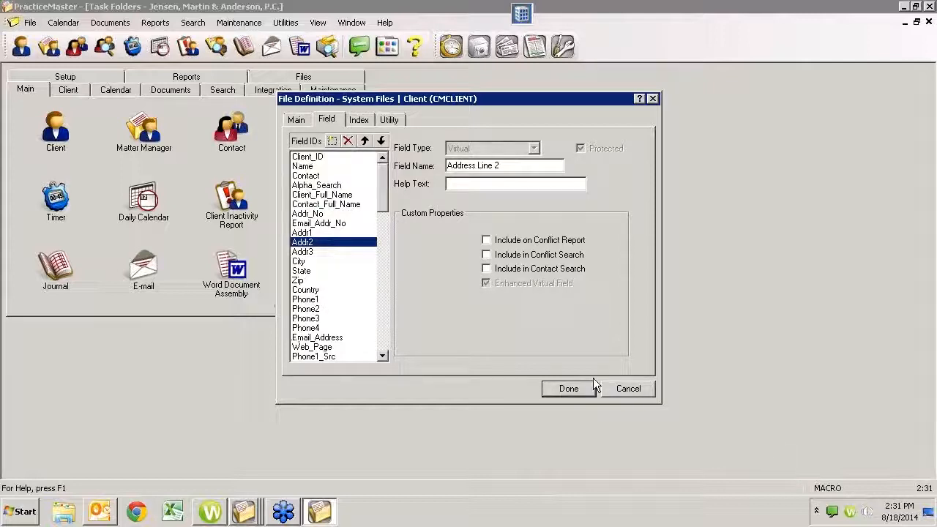
{"action": "left_click", "coordinate": [627, 388]}
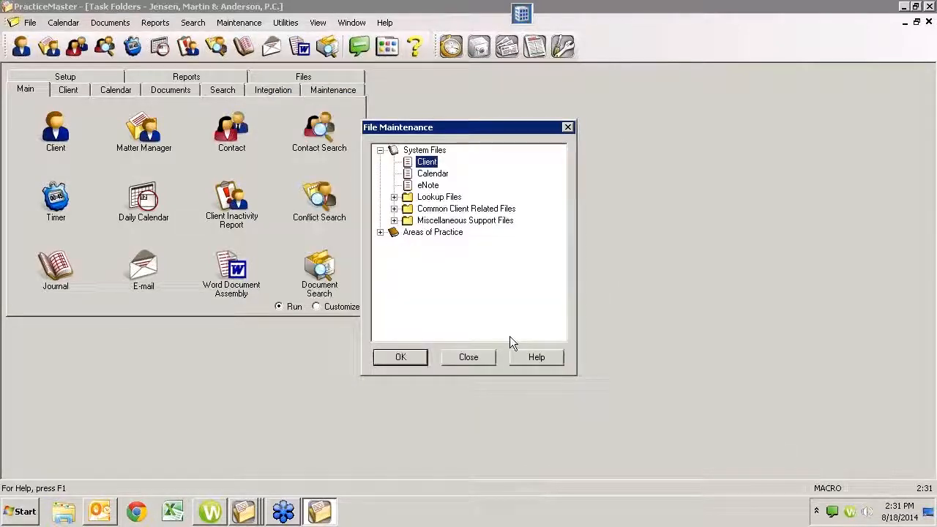
{"action": "left_click", "coordinate": [466, 358]}
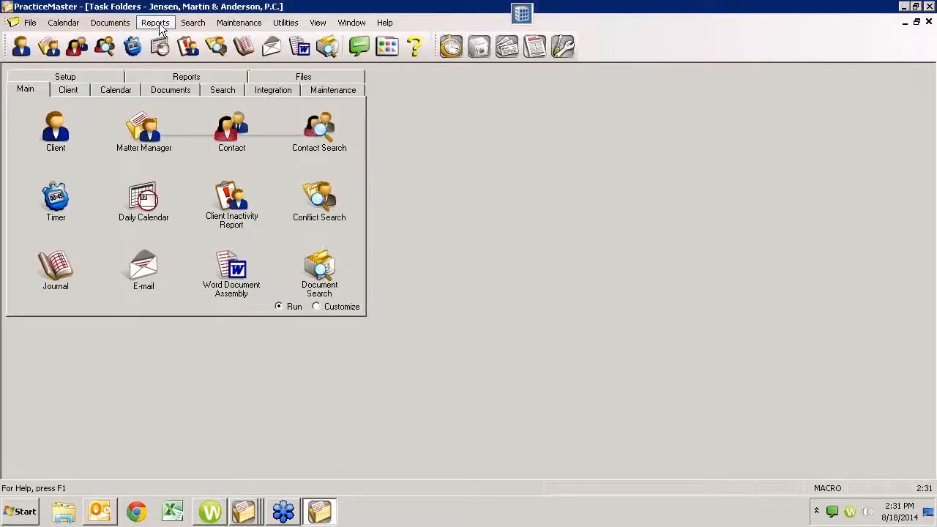
{"action": "left_click", "coordinate": [156, 23]}
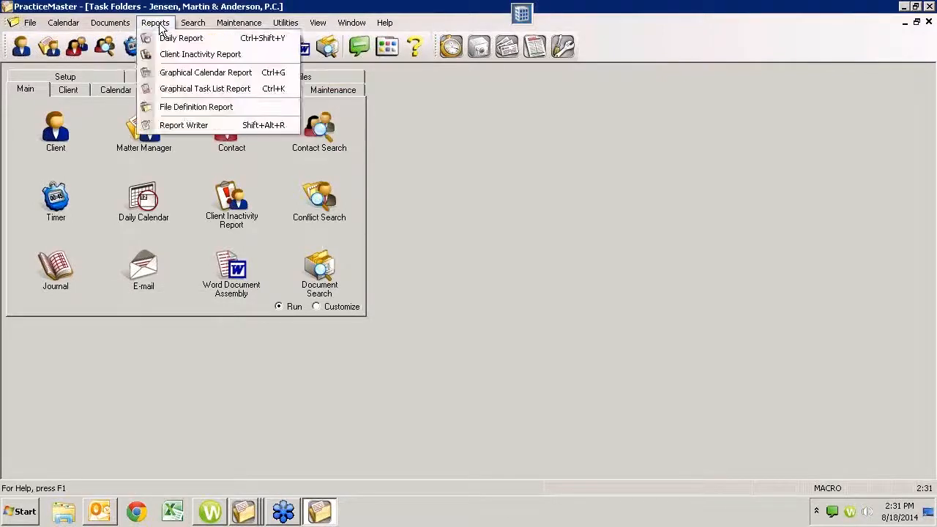
{"action": "left_click", "coordinate": [186, 106]}
{"action": "left_click", "coordinate": [417, 163]}
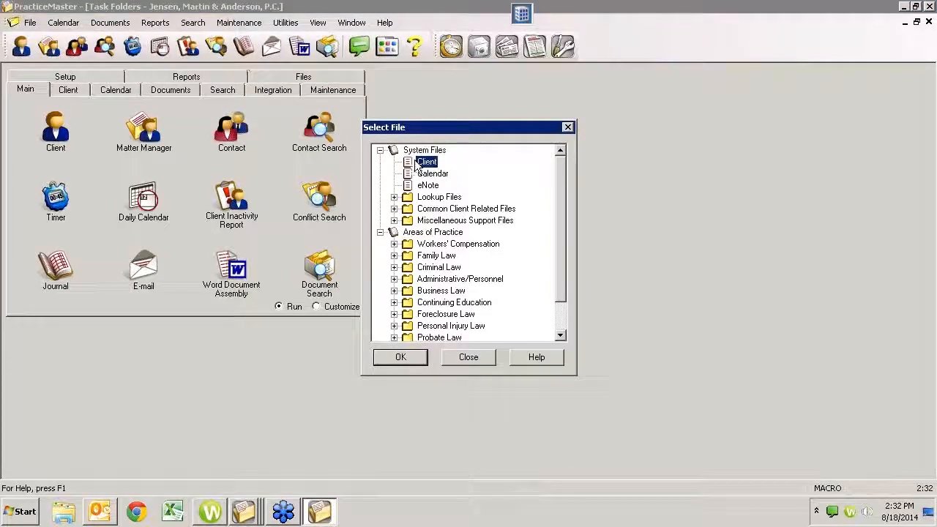
{"action": "left_click", "coordinate": [418, 359]}
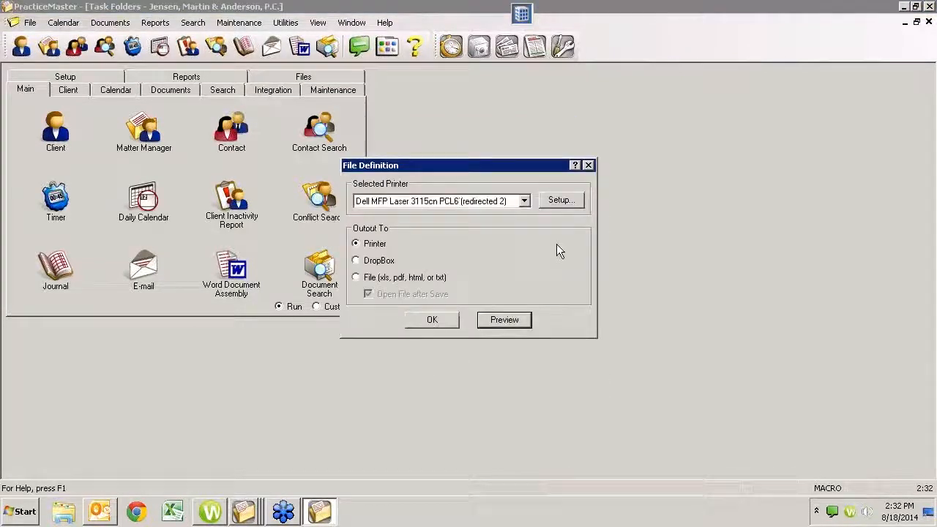
{"action": "left_click", "coordinate": [505, 320]}
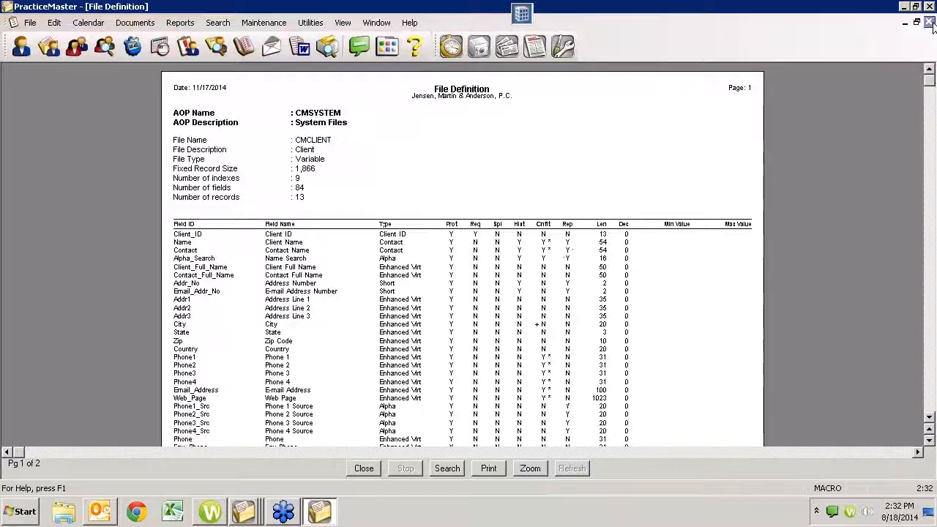
{"action": "left_click", "coordinate": [929, 22]}
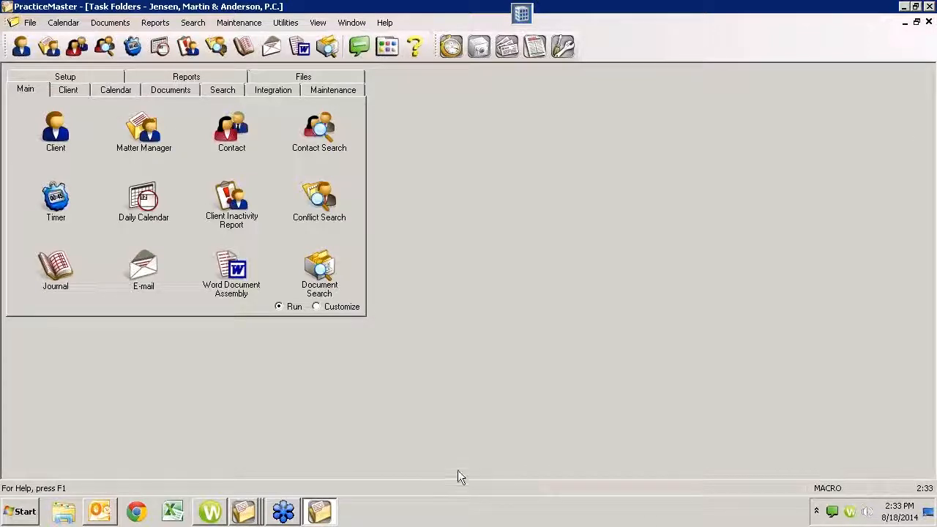
- Open the Attorney Computer Systems website in Chrome
{"action": "left_click", "coordinate": [135, 512]}
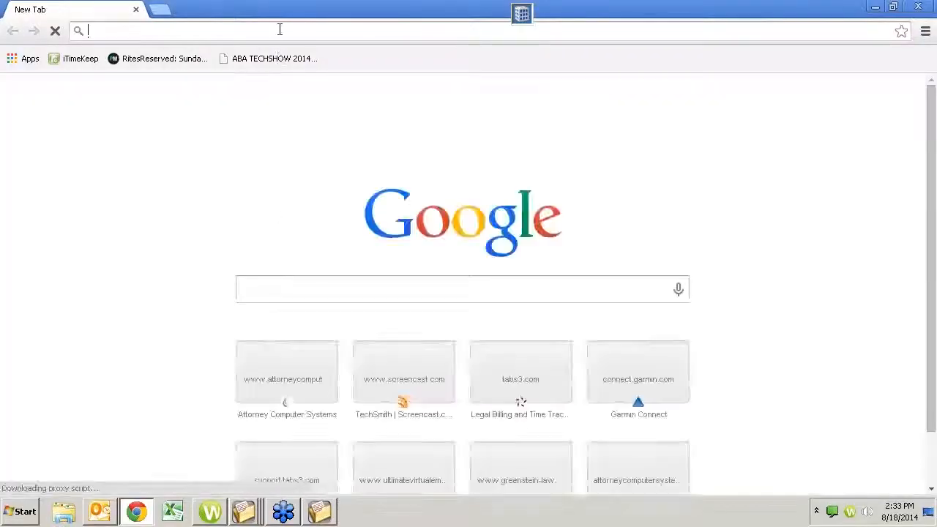
{"action": "type", "text": "attorneycomputersystems.com"}
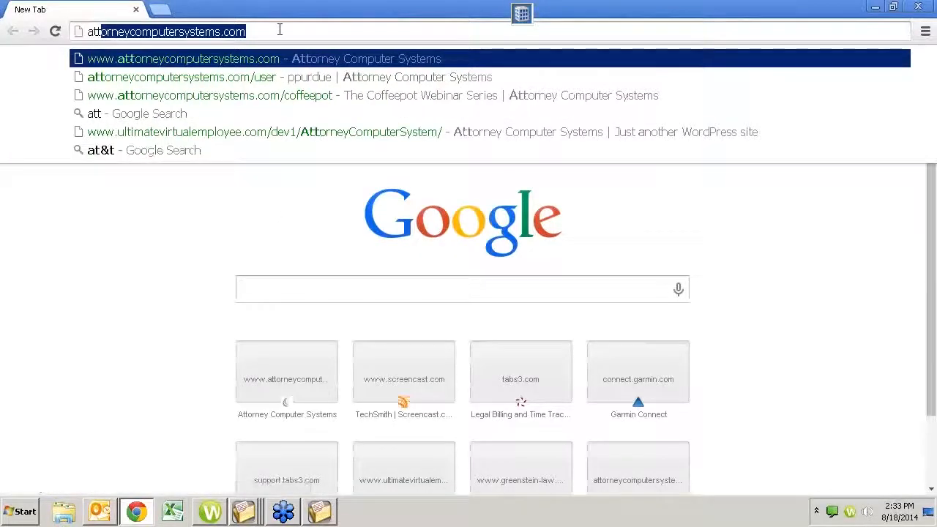
{"action": "key", "text": "Return"}
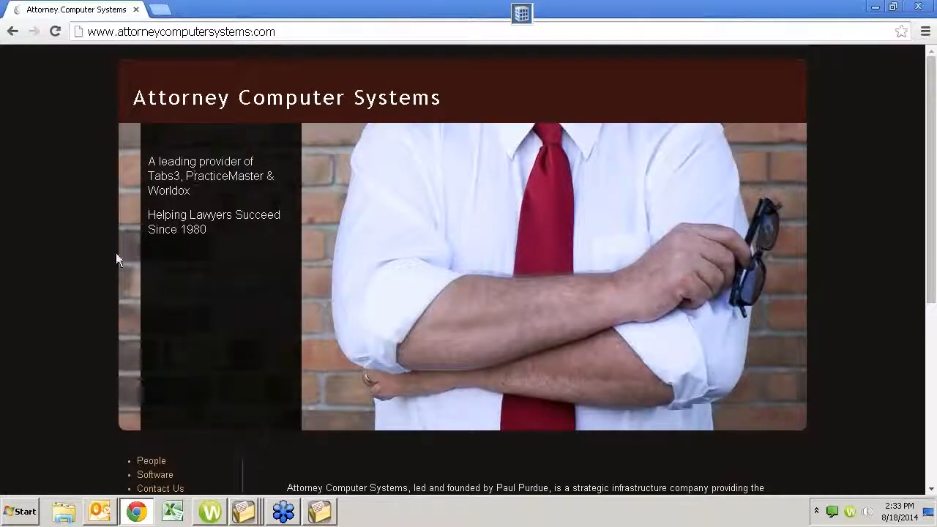
- Go via the Worldox page to the PracticeMaster Virtual User Group page and browse its sessions
{"action": "scroll", "coordinate": [22, 443], "scroll_direction": "down", "scroll_amount": 5}
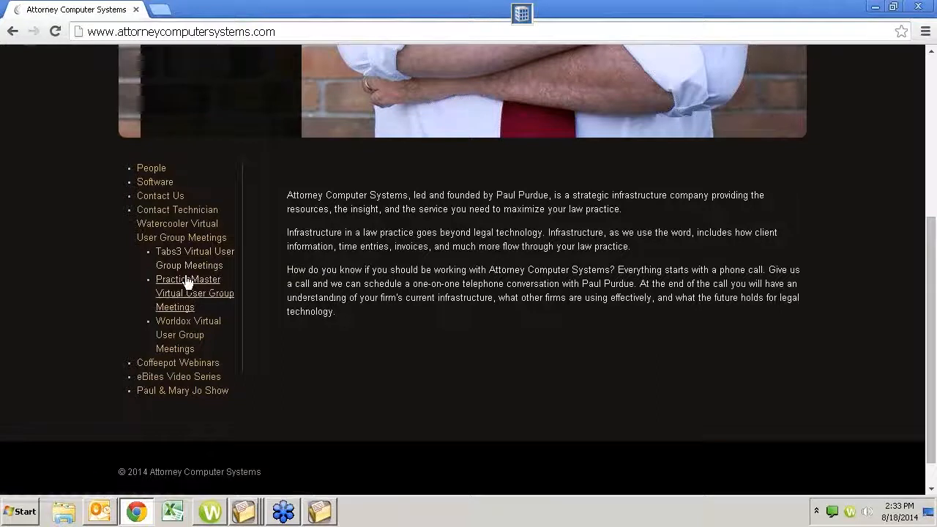
{"action": "left_click", "coordinate": [179, 324]}
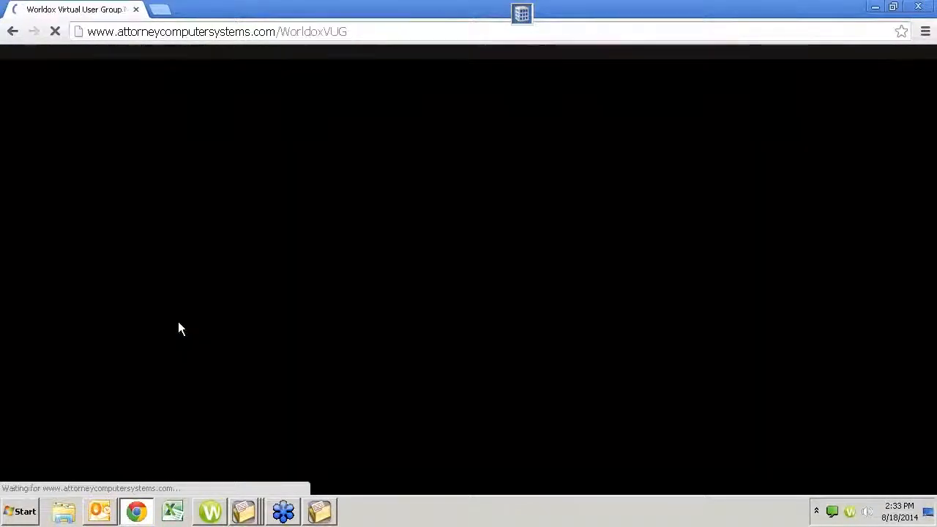
{"action": "scroll", "coordinate": [234, 351], "scroll_direction": "down", "scroll_amount": 4}
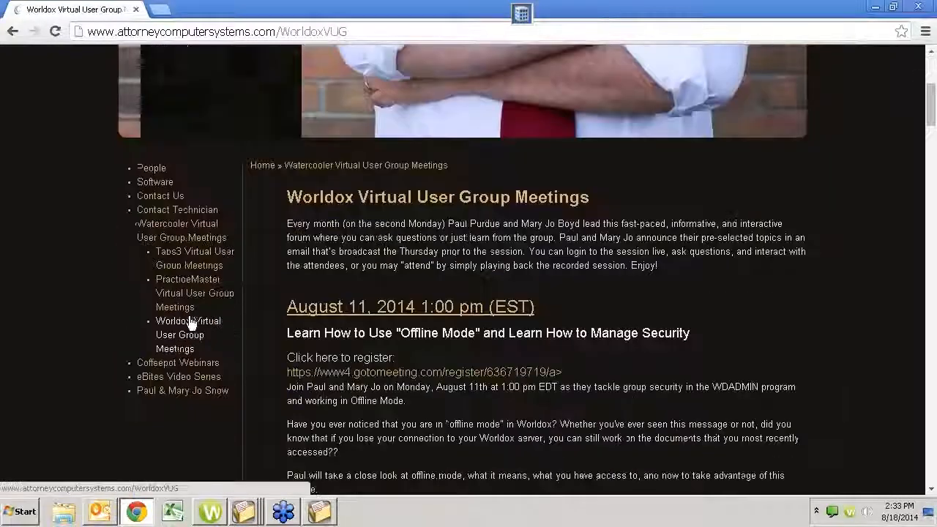
{"action": "left_click", "coordinate": [186, 281]}
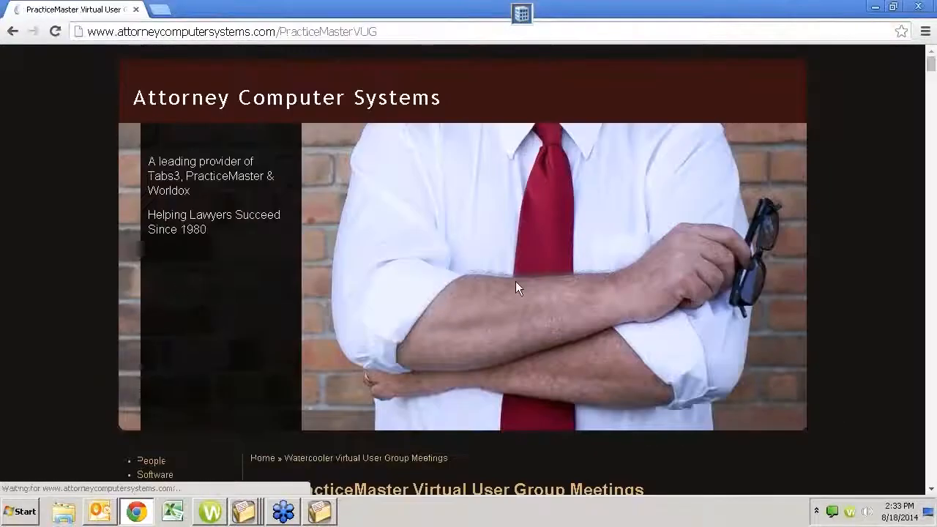
{"action": "scroll", "coordinate": [516, 287], "scroll_direction": "down", "scroll_amount": 4}
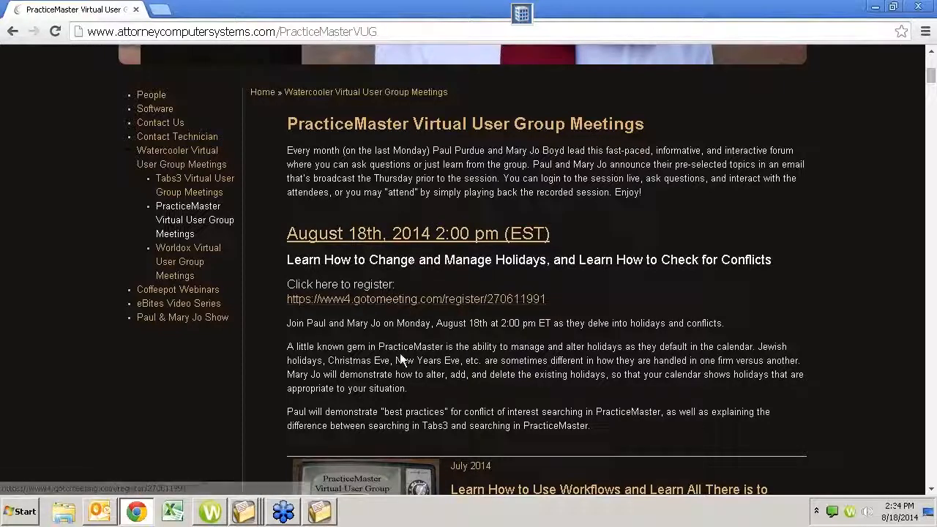
{"action": "scroll", "coordinate": [401, 356], "scroll_direction": "down", "scroll_amount": 6}
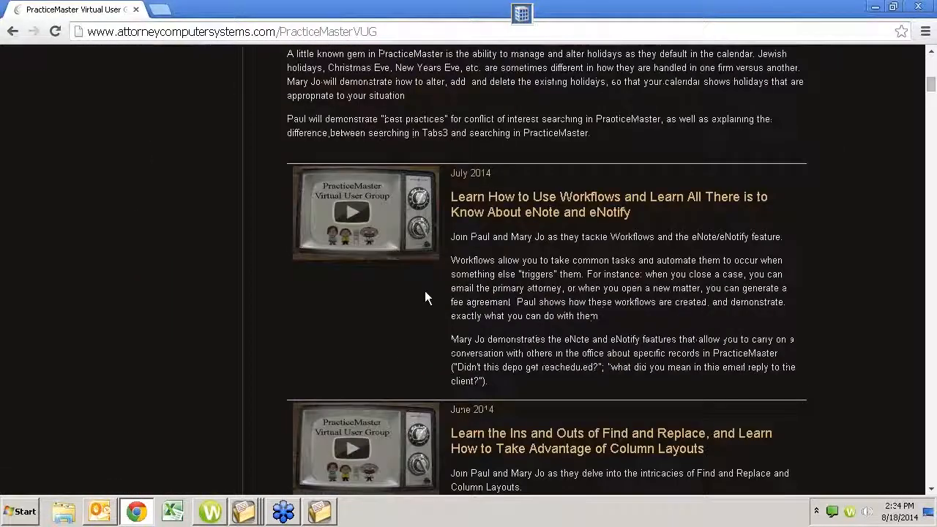
{"action": "scroll", "coordinate": [425, 293], "scroll_direction": "down", "scroll_amount": 12}
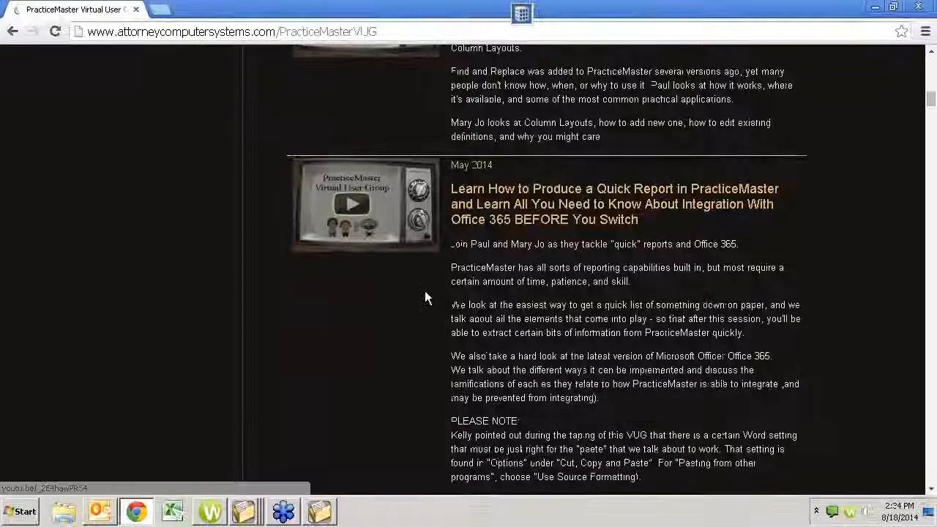
{"action": "scroll", "coordinate": [425, 293], "scroll_direction": "down", "scroll_amount": 14}
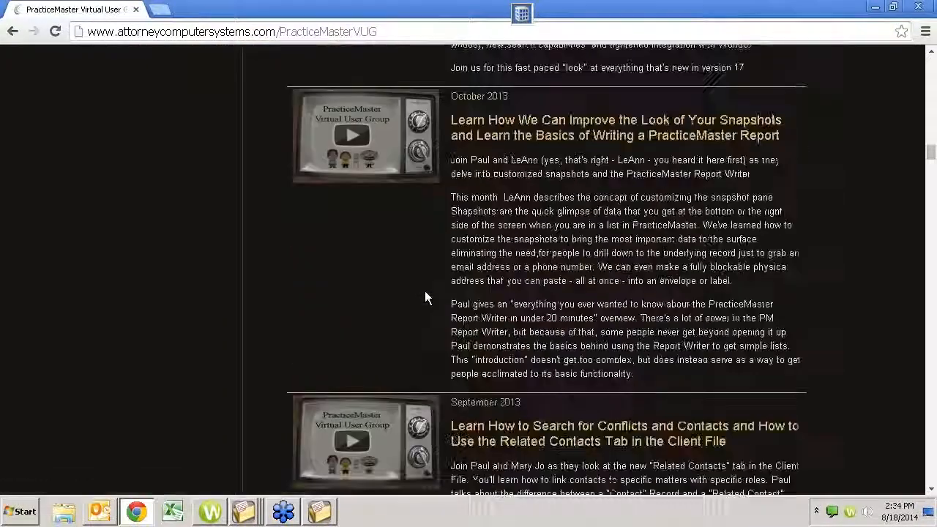
{"action": "scroll", "coordinate": [424, 300], "scroll_direction": "down", "scroll_amount": 14}
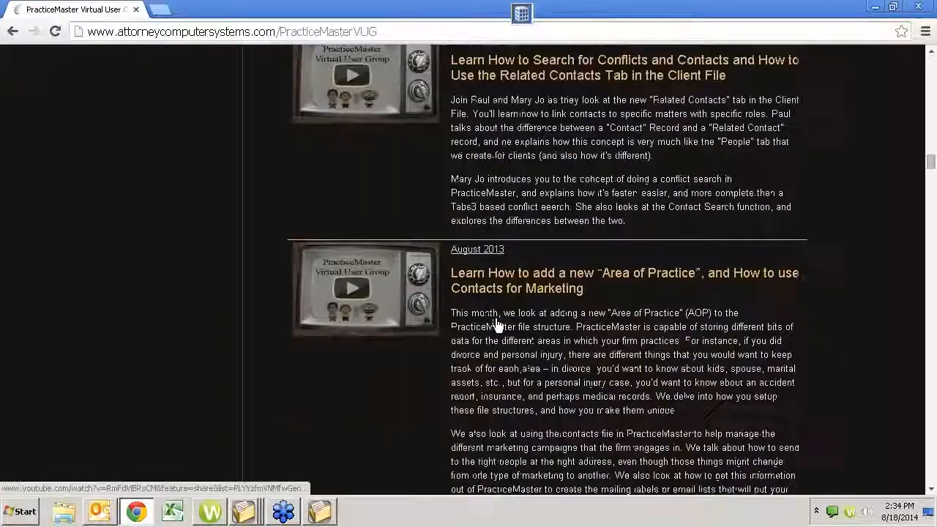
{"action": "scroll", "coordinate": [220, 303], "scroll_direction": "up", "scroll_amount": 10}
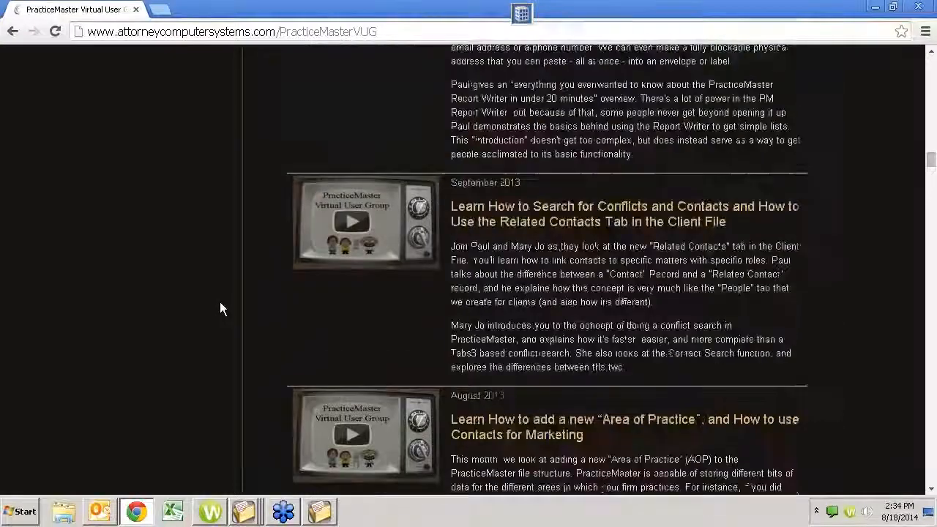
{"action": "scroll", "coordinate": [197, 315], "scroll_direction": "up", "scroll_amount": 20}
{"action": "scroll", "coordinate": [168, 351], "scroll_direction": "down", "scroll_amount": 5}
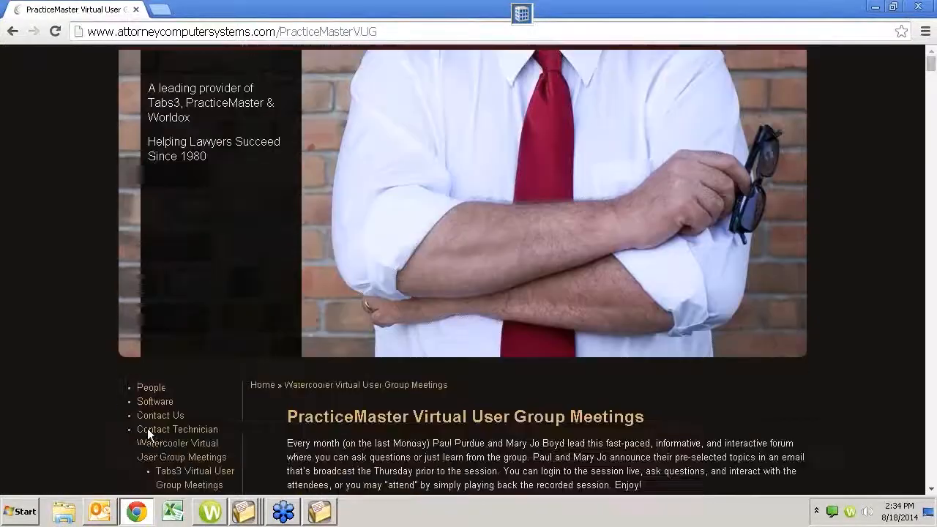